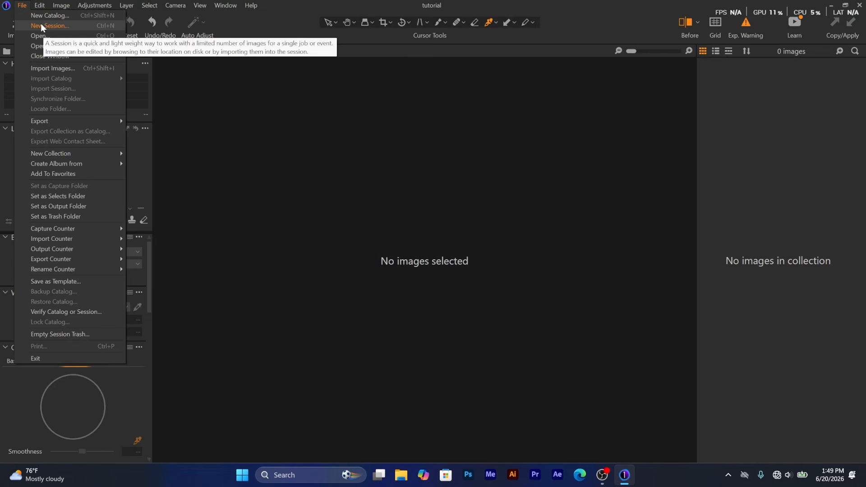
Create a new blank session named "editing" in D:\new.
click(41, 26)
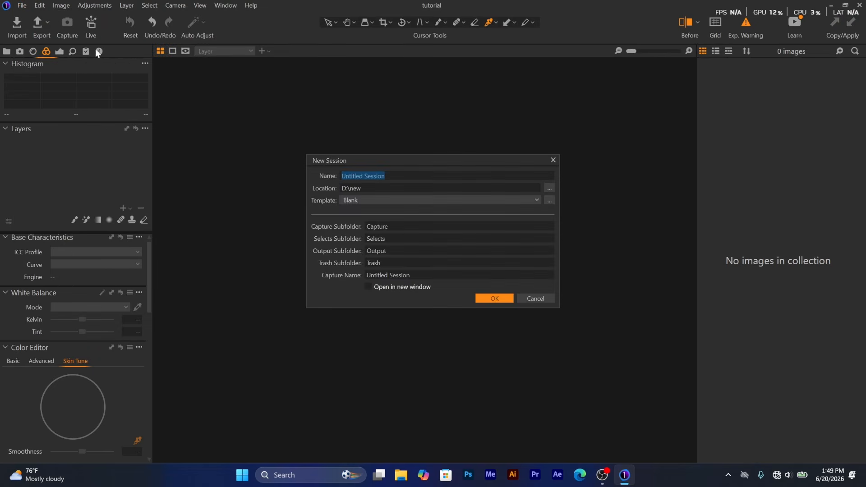
click(391, 176)
drag(387, 175, 301, 167)
drag(393, 176, 296, 176)
text(editing)
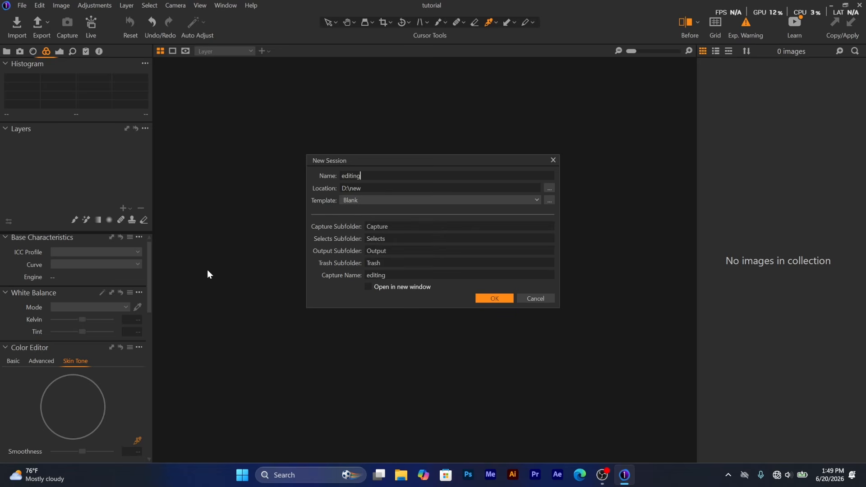
click(496, 298)
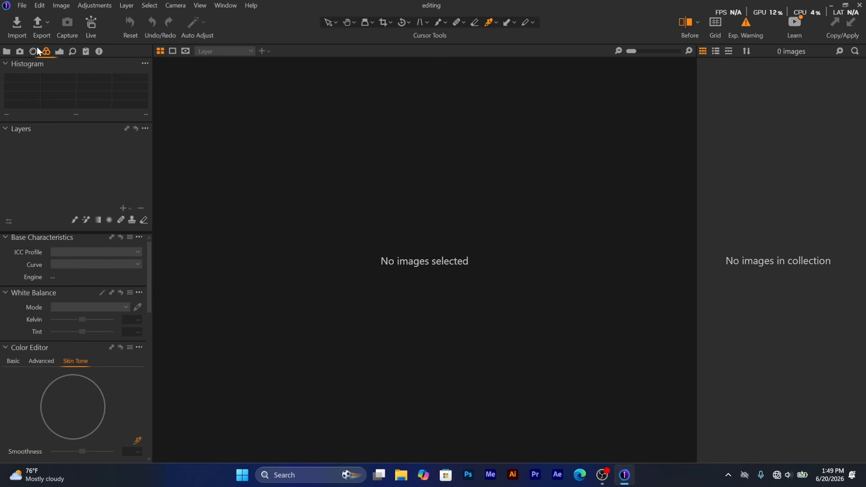
Start an image import and browse to the "Capture one tutorial" folder on Local Disk (D:) as the source.
click(19, 25)
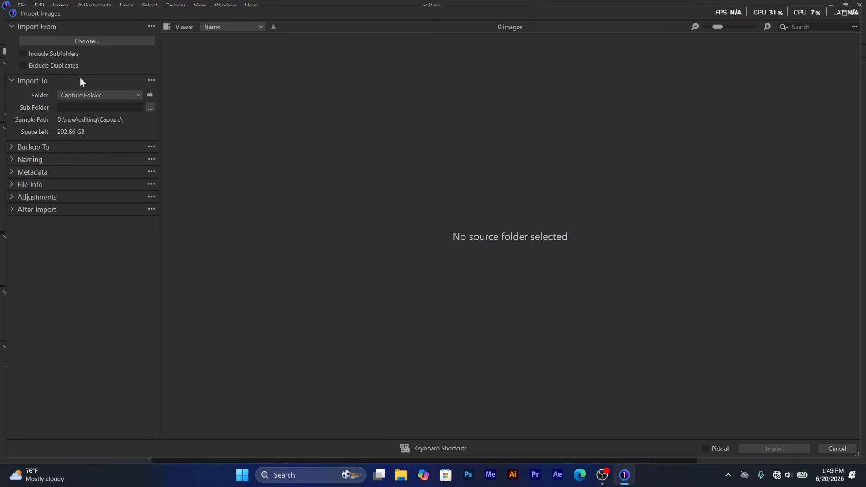
click(94, 41)
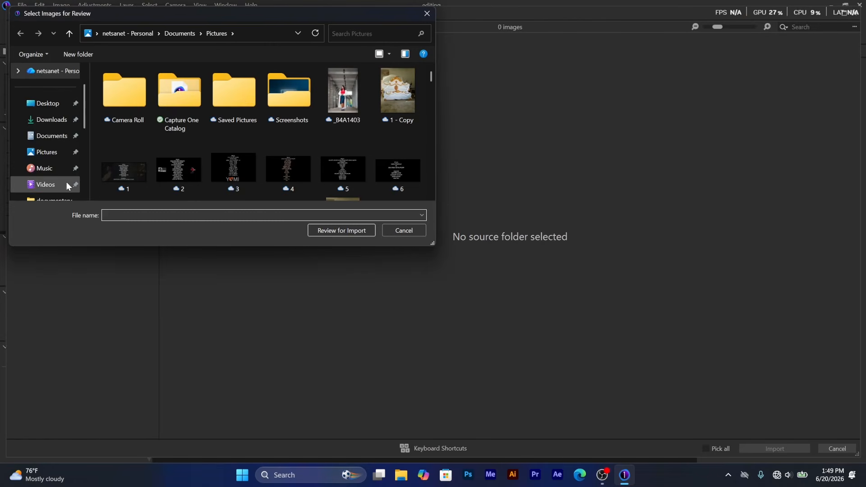
scroll(66, 178, down, 5)
click(63, 136)
scroll(295, 161, down, 1)
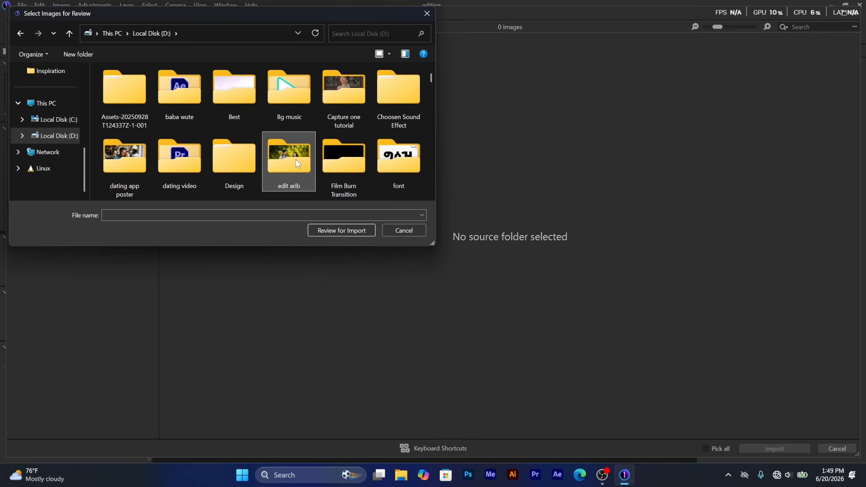
key(c)
scroll(331, 130, up, 5)
scroll(331, 129, up, 15)
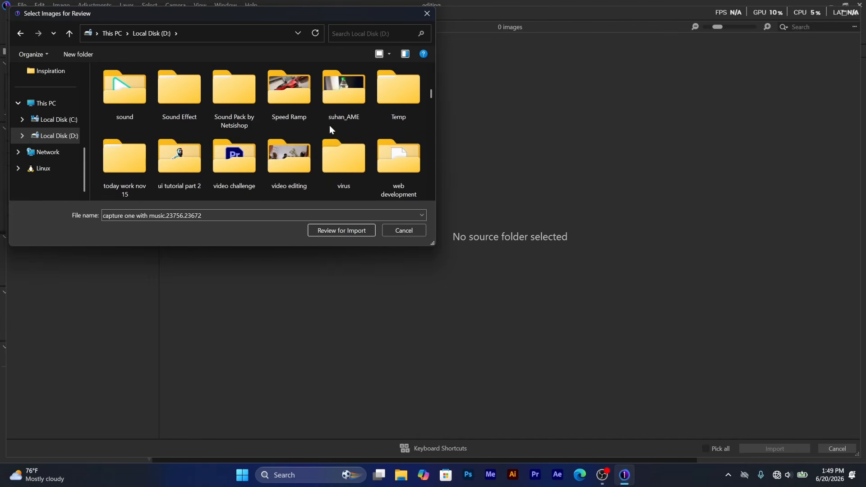
scroll(299, 98, down, 1)
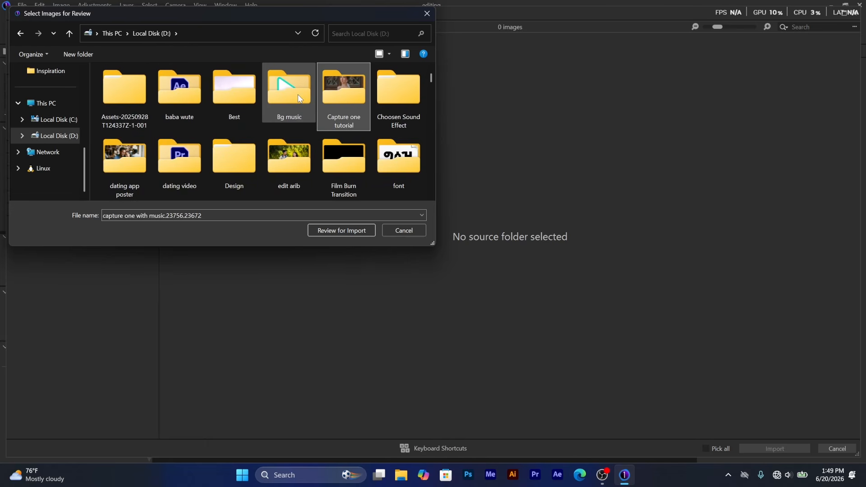
double_click(339, 103)
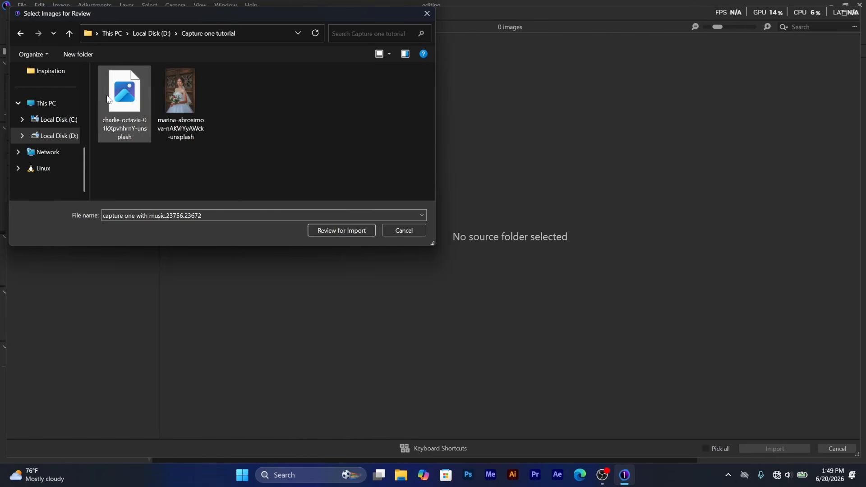
Choose the full-length bride photo for review, pick it, and import it into the Capture Folder.
click(179, 88)
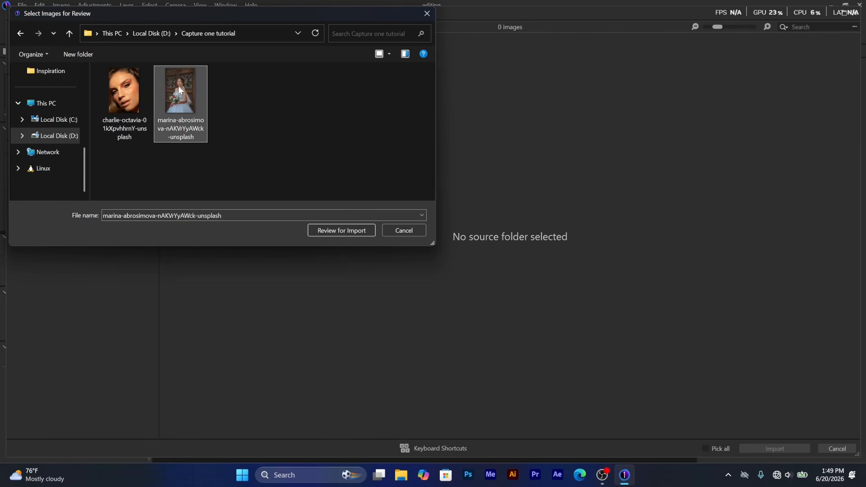
click(351, 229)
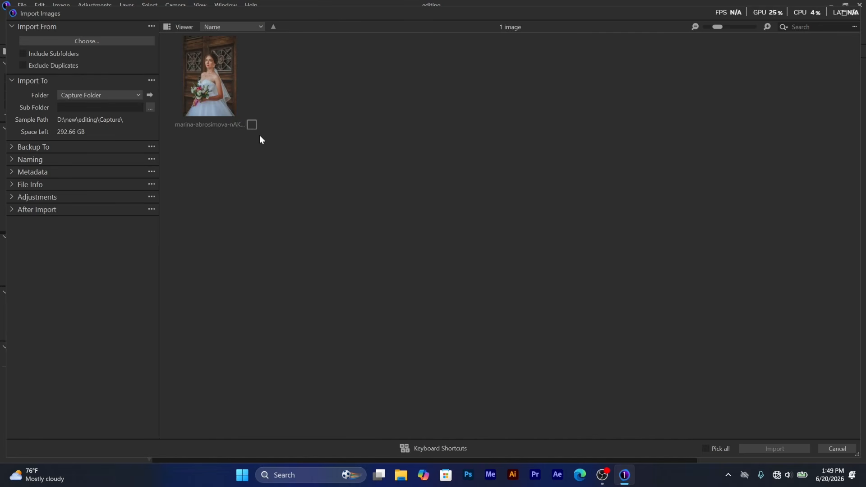
click(252, 124)
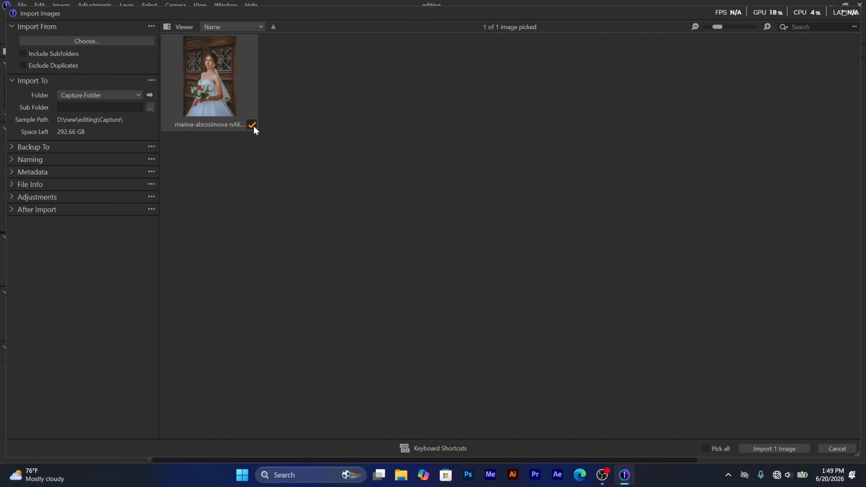
click(774, 448)
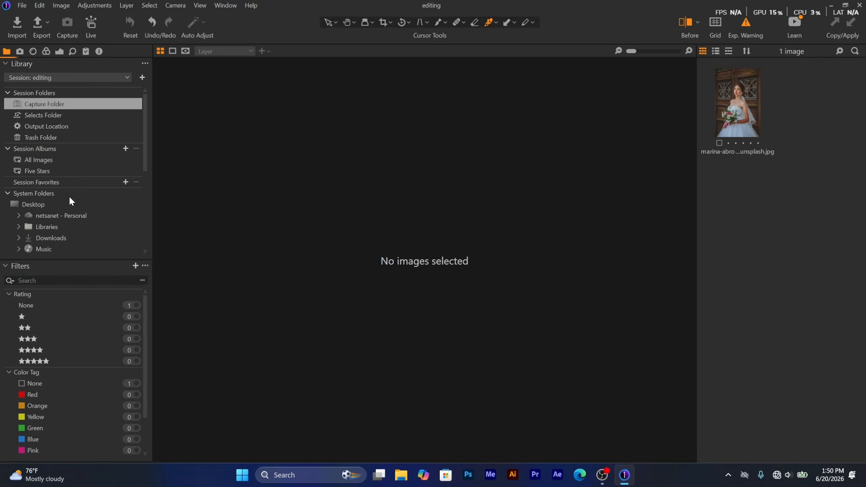
Display the imported bride photo and examine the skin on her face, neck and shoulders up close.
click(739, 107)
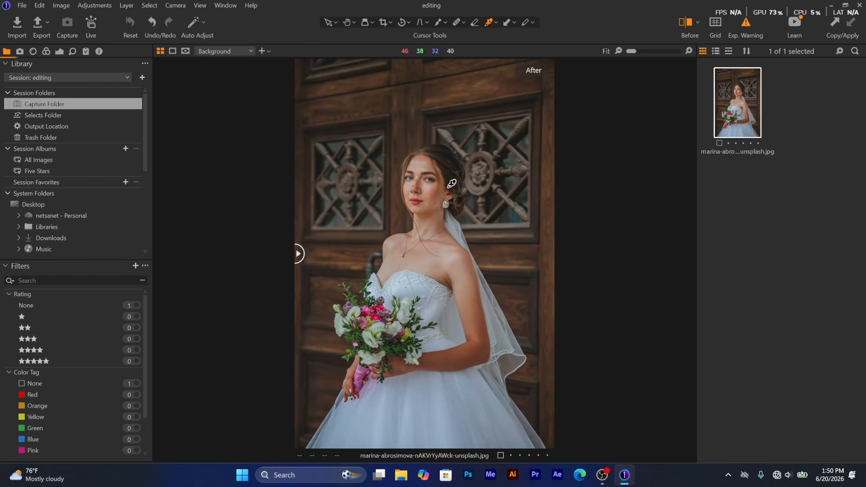
click(425, 181)
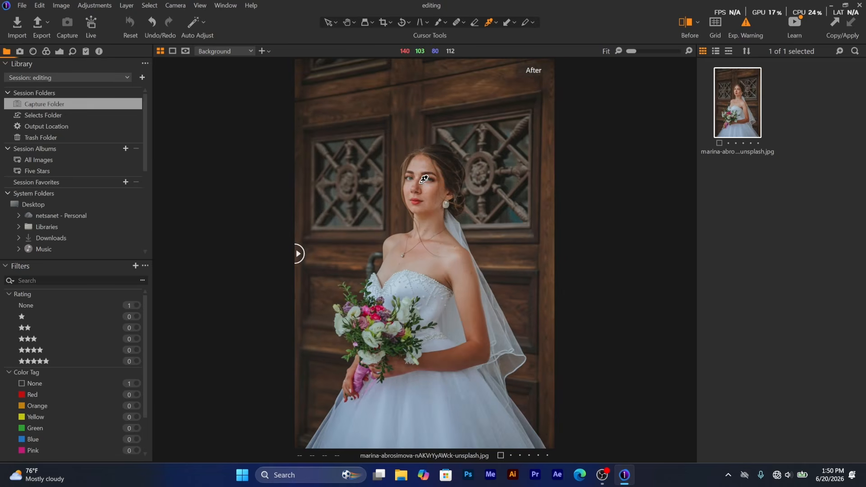
click(424, 180)
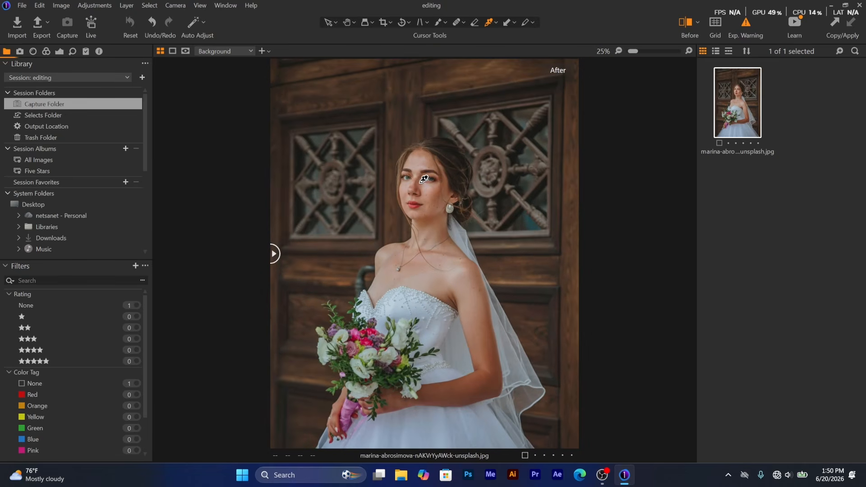
click(330, 22)
click(414, 235)
scroll(415, 228, down, 1)
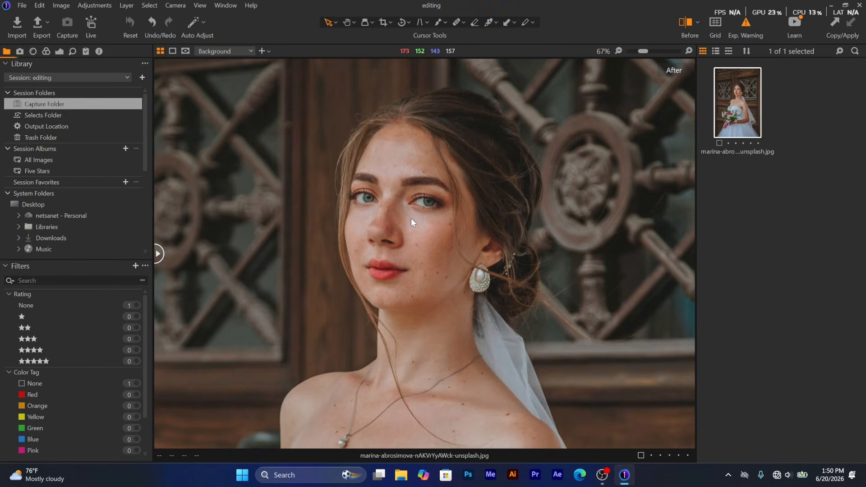
scroll(405, 235, up, 2)
scroll(399, 228, down, 2)
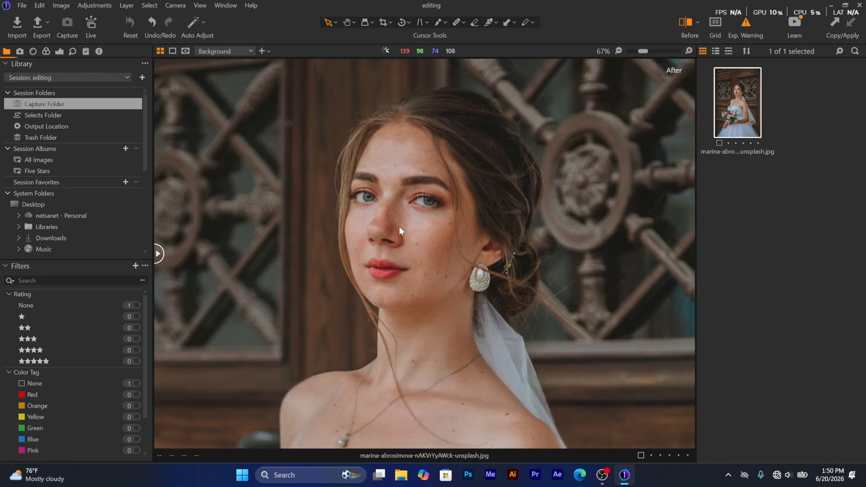
scroll(414, 307, down, 1)
scroll(436, 415, up, 1)
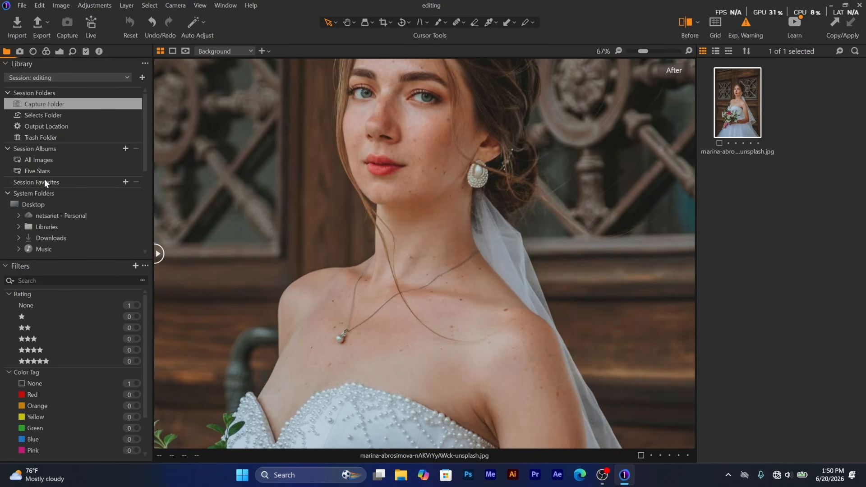
Bring up the layer retouching tools and activate the Draw Healing Mask brush.
click(59, 51)
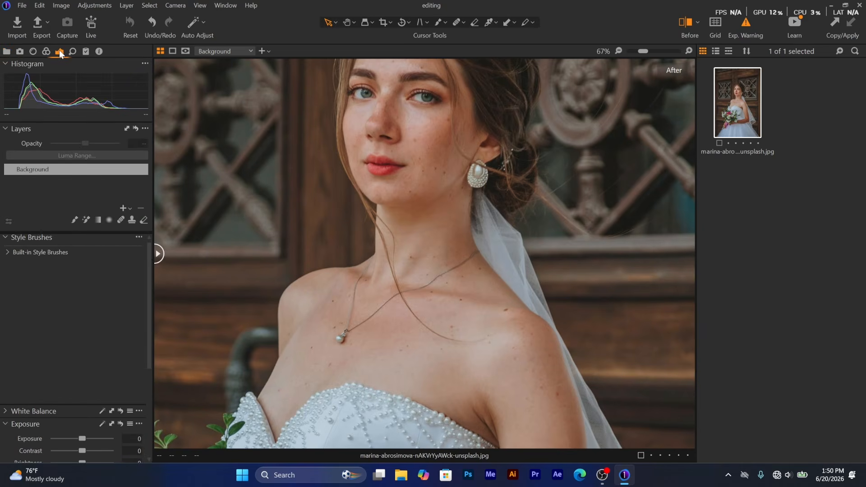
key(ctrl+1)
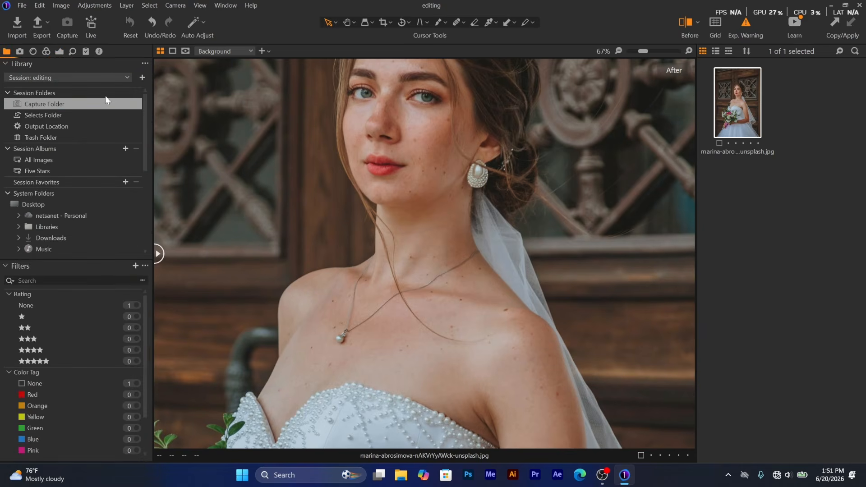
click(58, 51)
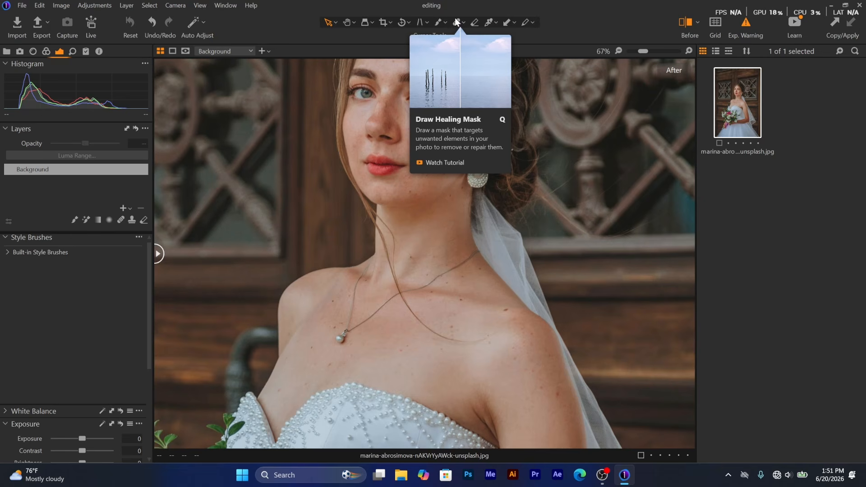
click(121, 222)
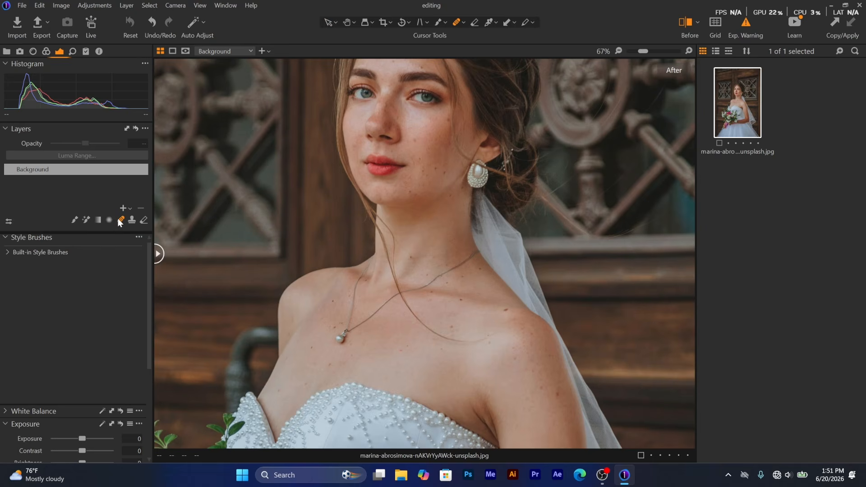
Review the Heal Brush settings for size, hardness, opacity and flow.
right_click(427, 184)
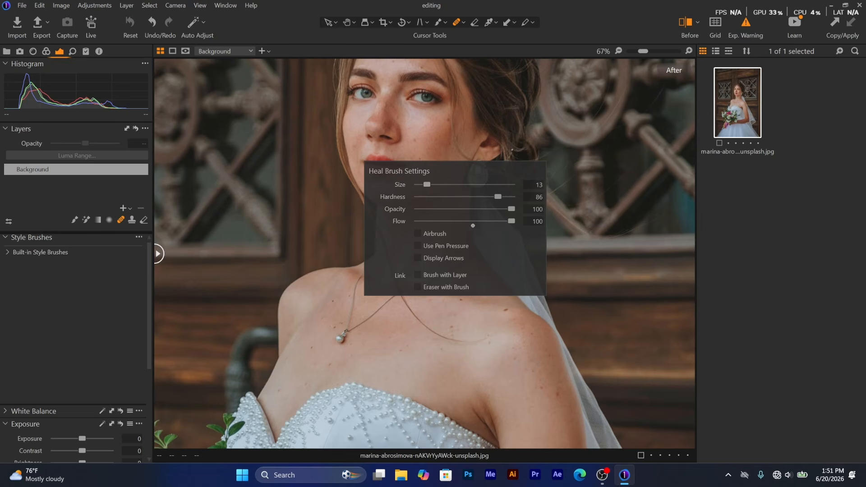
click(9, 221)
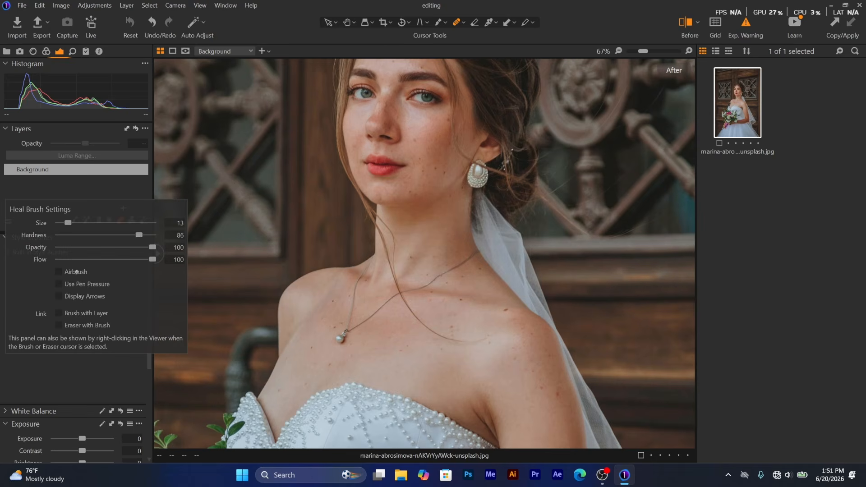
click(303, 311)
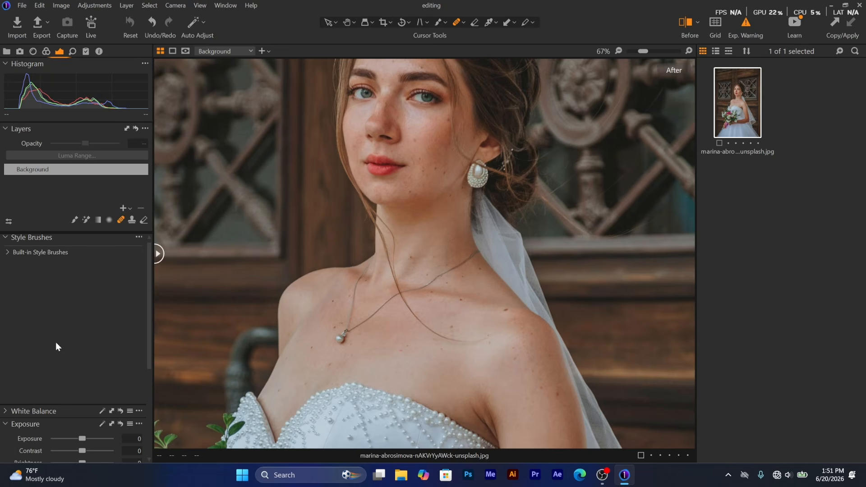
click(9, 221)
Heal the blemish on the cheek beside the nose, working at 200% zoom.
scroll(377, 148, up, 3)
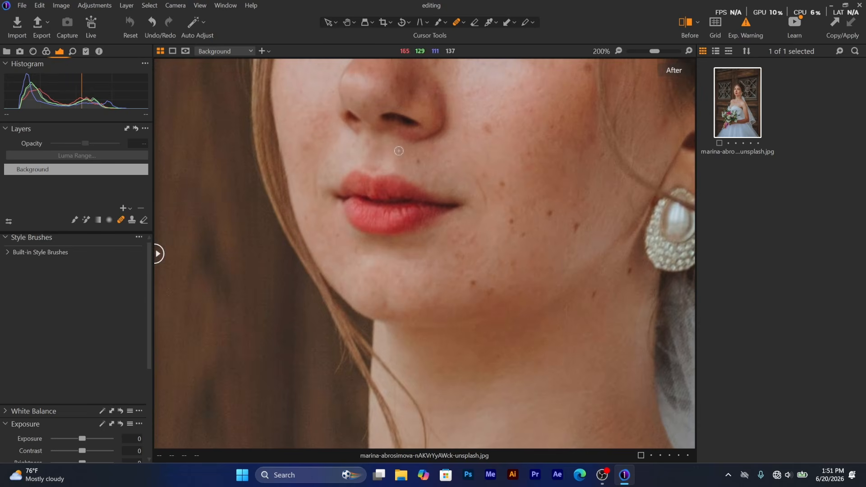
drag(489, 126, 489, 128)
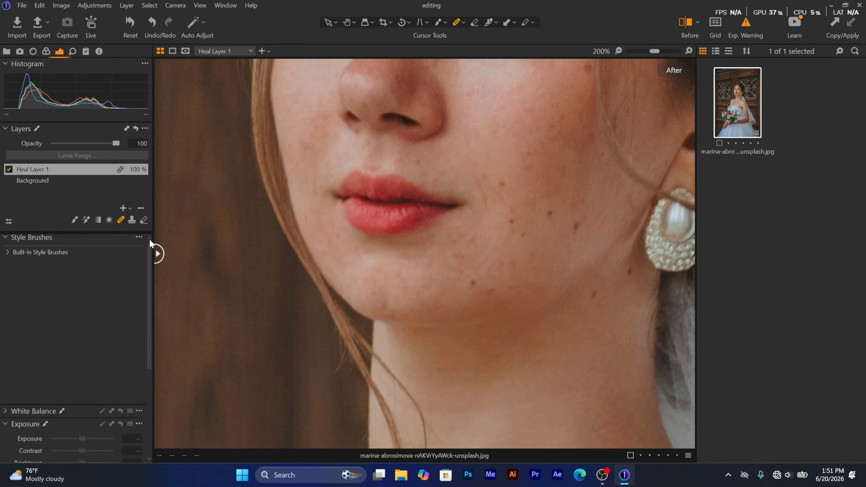
Enable Display Arrows for the heal brush and move the source point of the cheek heal closer to the blemish.
right_click(414, 137)
click(406, 212)
right_click(450, 149)
click(443, 225)
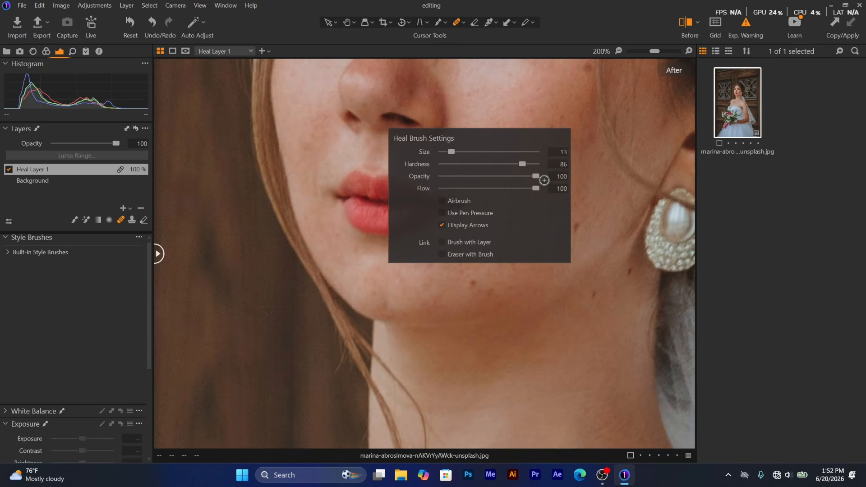
click(483, 136)
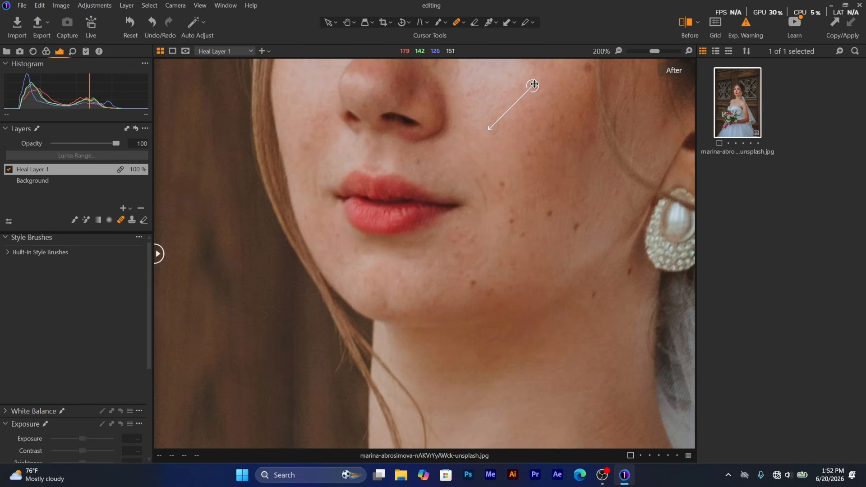
mouse_move(533, 83)
mouse_down()
mouse_move(518, 91)
mouse_move(497, 131)
mouse_move(517, 131)
mouse_move(510, 89)
mouse_move(518, 97)
mouse_move(526, 89)
mouse_move(519, 100)
mouse_up()
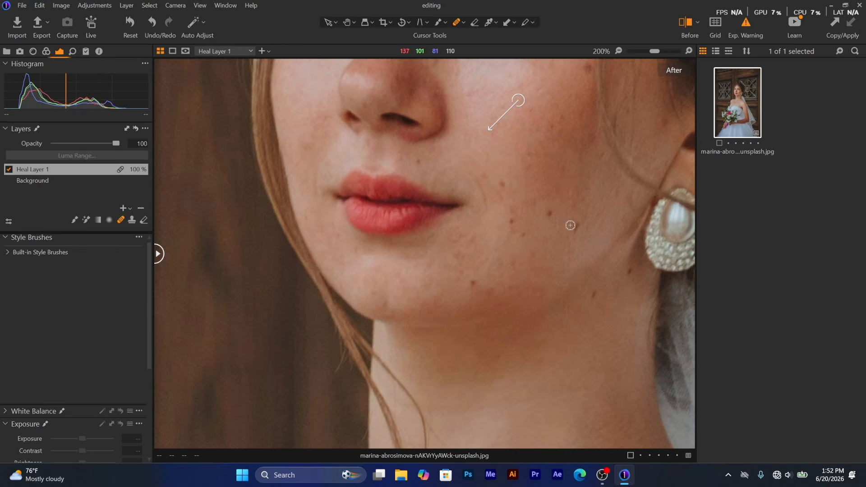
Heal the four dark spots on the lower cheek between the mouth and the earring.
click(550, 213)
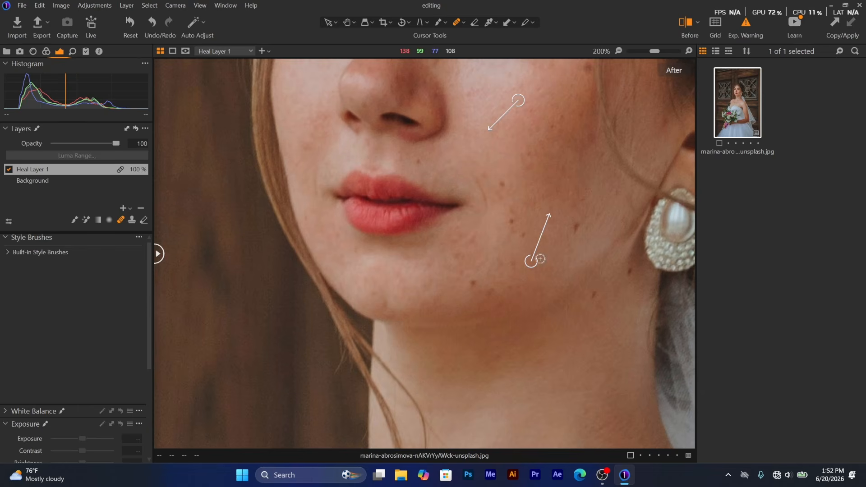
drag(581, 217, 578, 225)
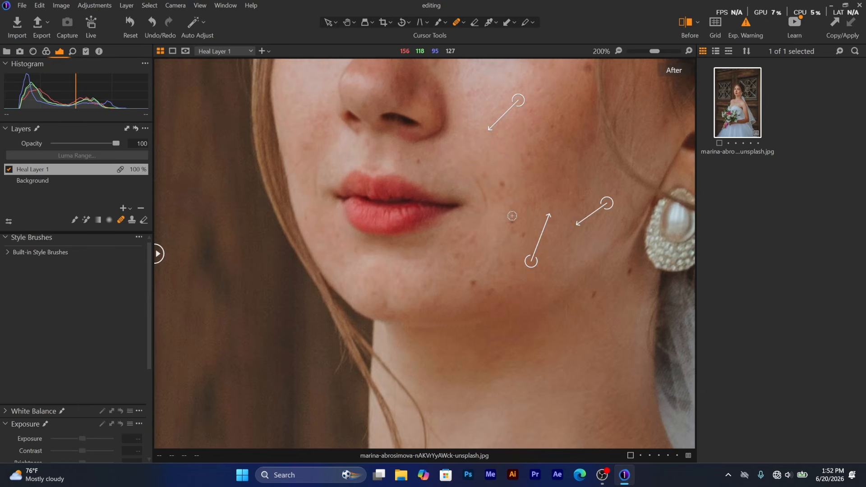
drag(512, 216, 512, 224)
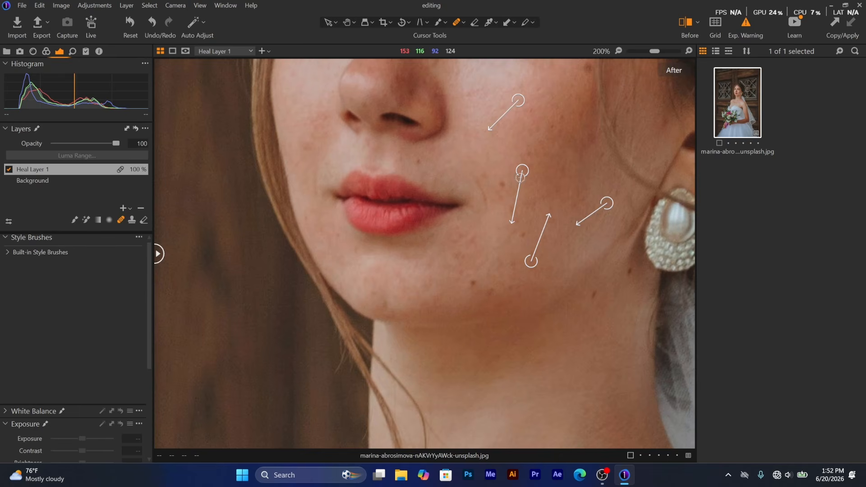
drag(504, 182, 502, 187)
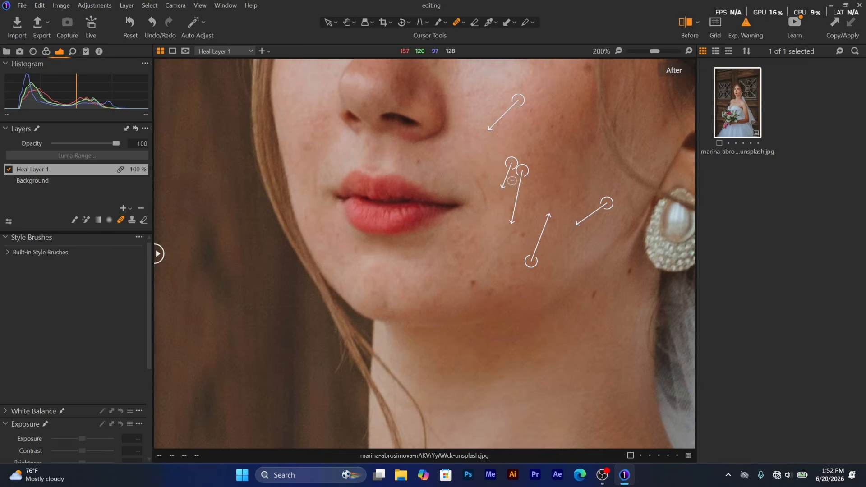
Heal the remaining skin spots on the face, on the chest beside the necklace pendant, and on the bare shoulder and upper arm.
mouse_move(420, 160)
mouse_down()
mouse_move(441, 147)
mouse_move(442, 161)
mouse_up()
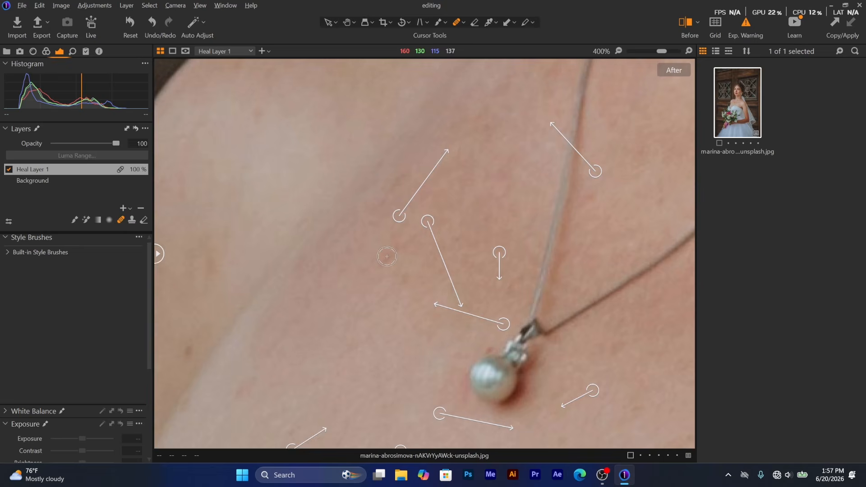
click(387, 256)
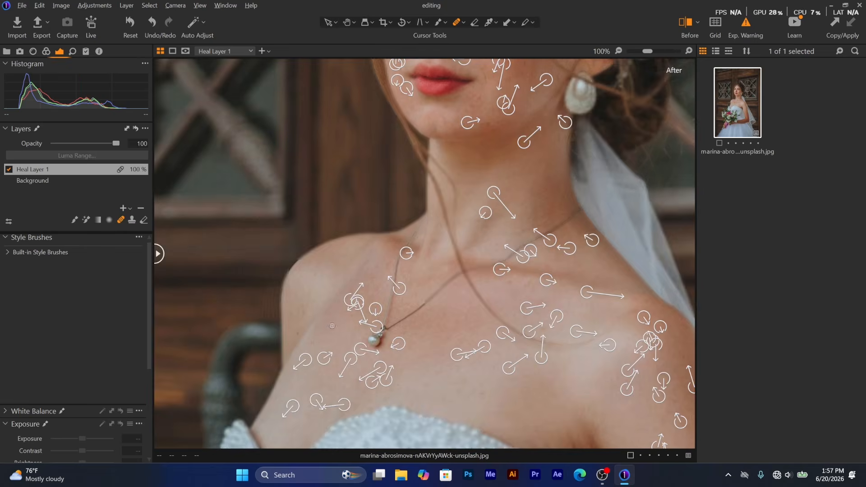
scroll(286, 340, up, 3)
click(329, 316)
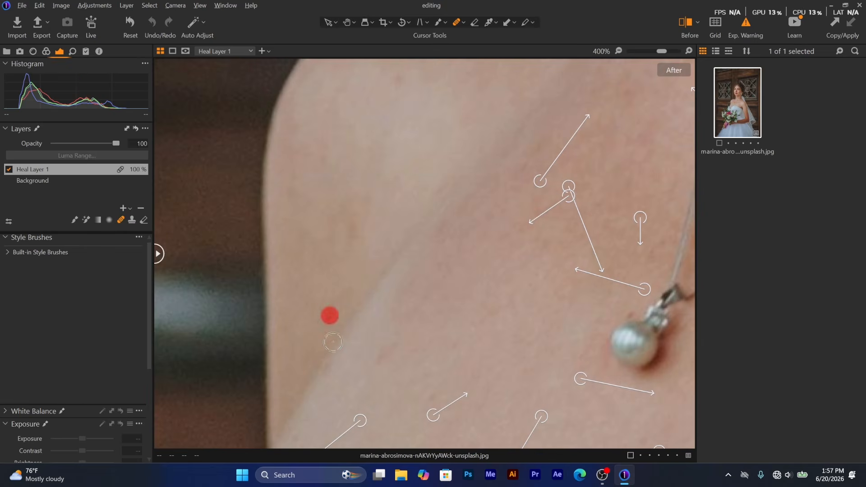
scroll(370, 356, up, 1)
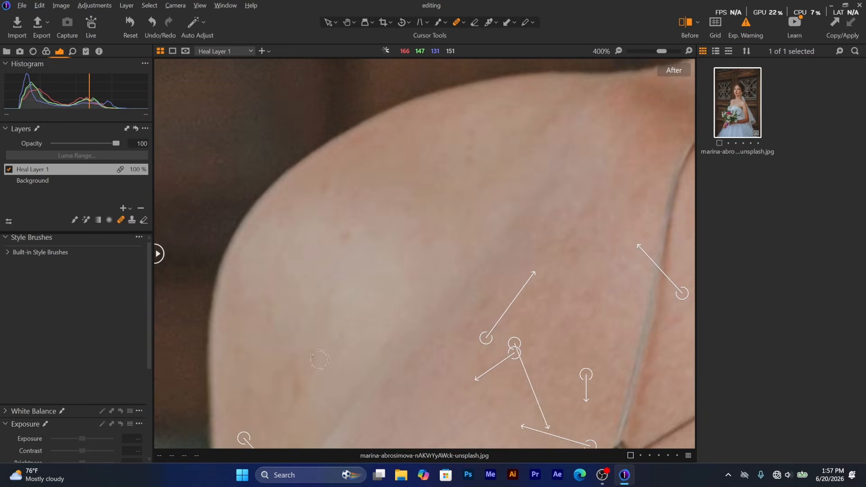
scroll(288, 390, up, 2)
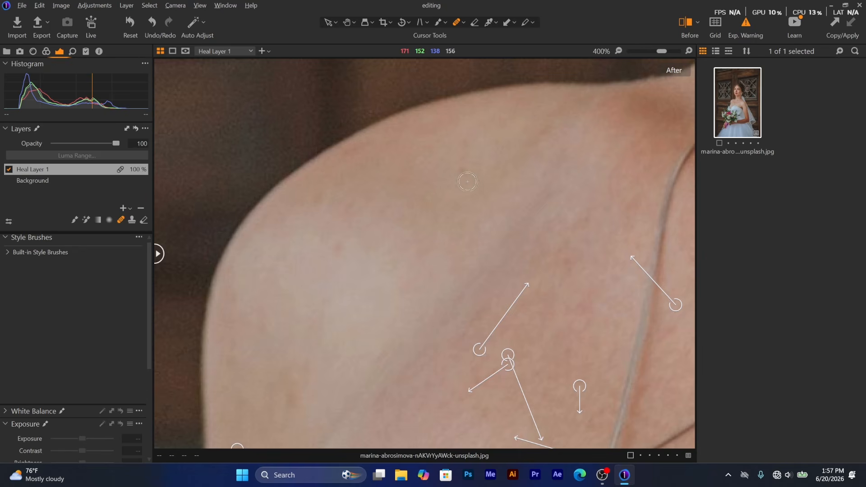
click(461, 169)
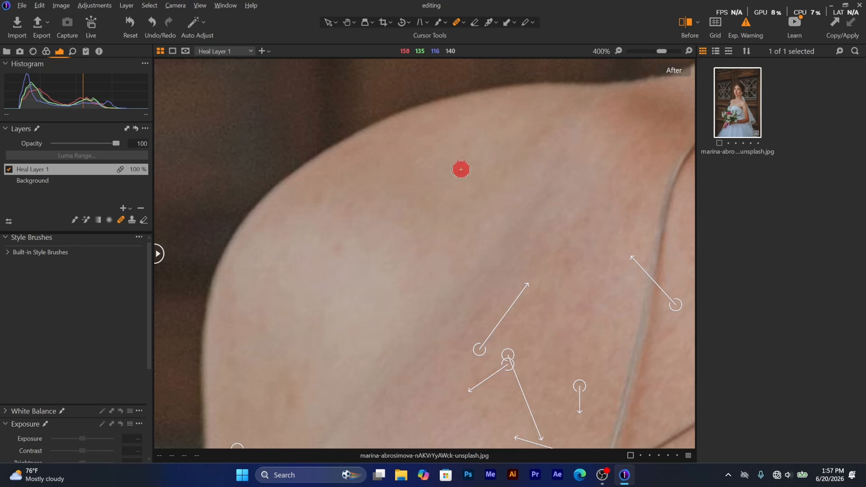
click(292, 396)
click(340, 249)
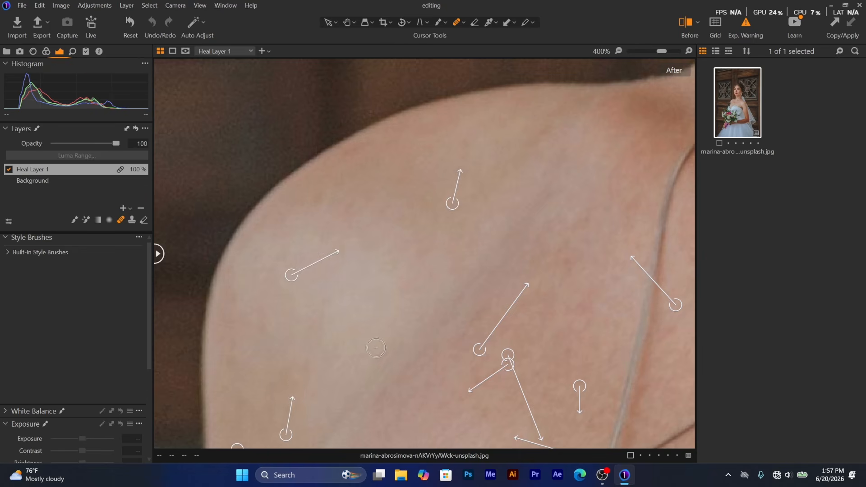
Disable Display Arrows in the Heal Brush settings to hide the heal markers on the photo.
scroll(384, 333, down, 8)
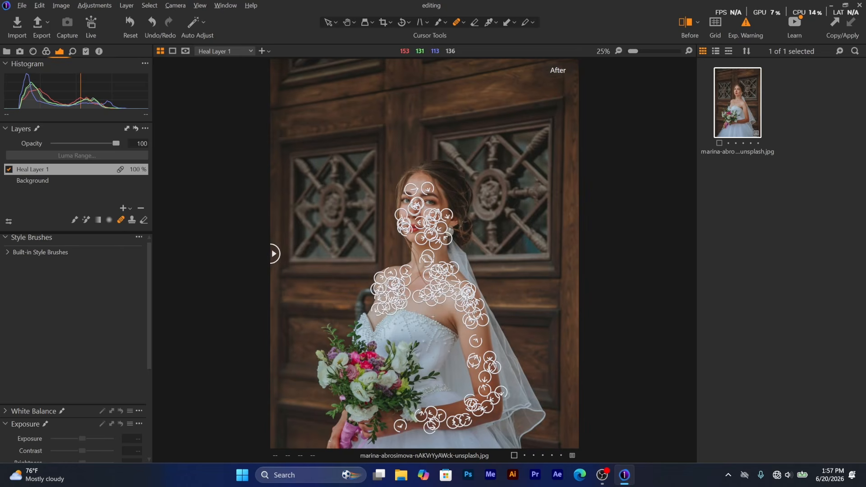
scroll(413, 291, up, 2)
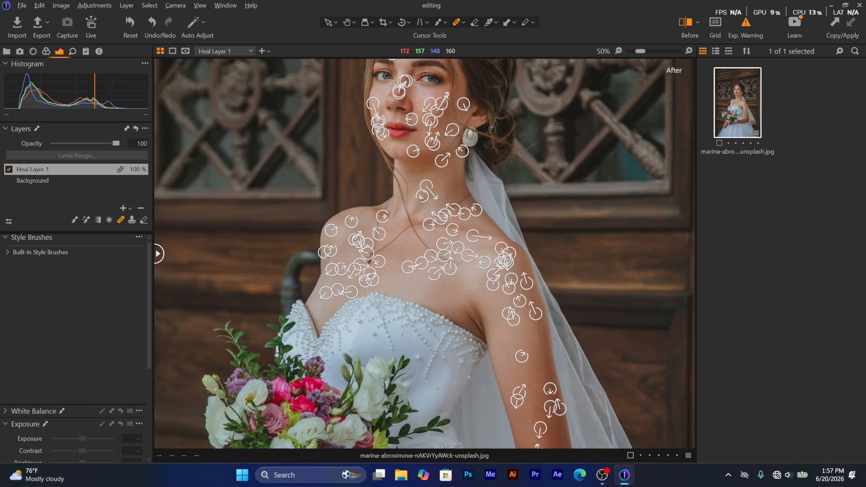
scroll(451, 277, up, 1)
right_click(337, 256)
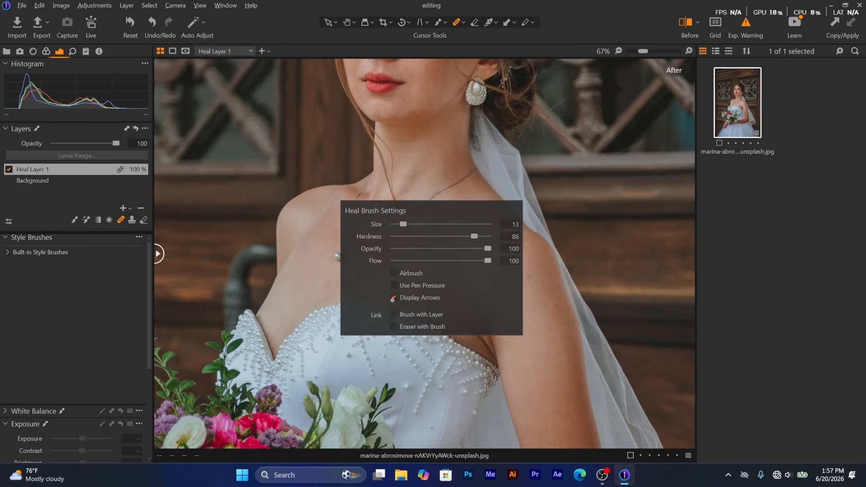
click(394, 298)
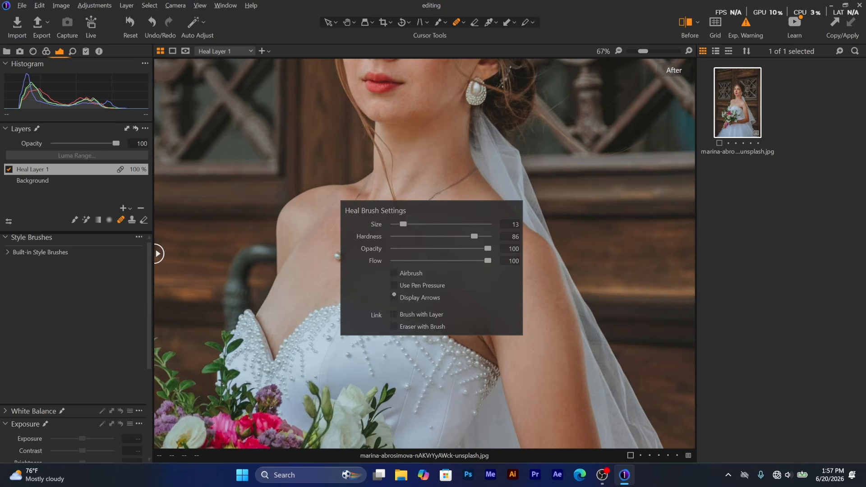
click(535, 45)
Compare the healed skin with the original across the whole portrait using the before/after split view.
scroll(501, 227, down, 2)
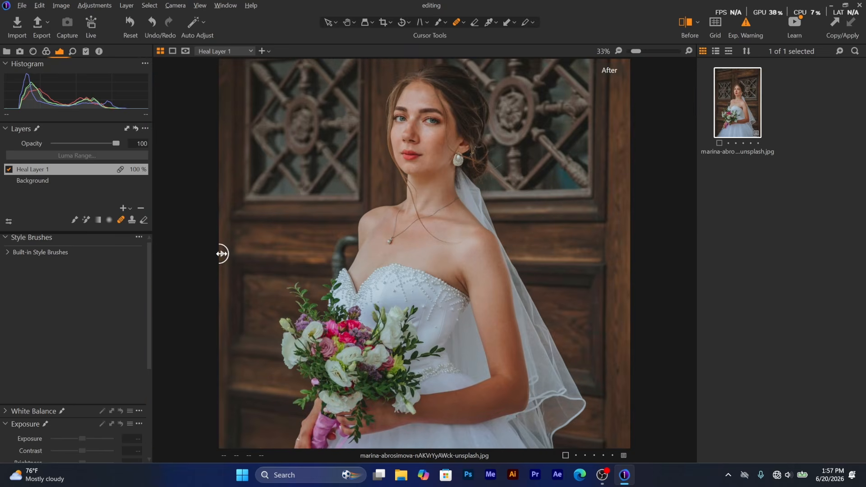
drag(221, 254, 101, 215)
drag(222, 254, 197, 248)
Select the Background layer and set its white balance to Kelvin 2851 and Tint 6.1.
click(47, 51)
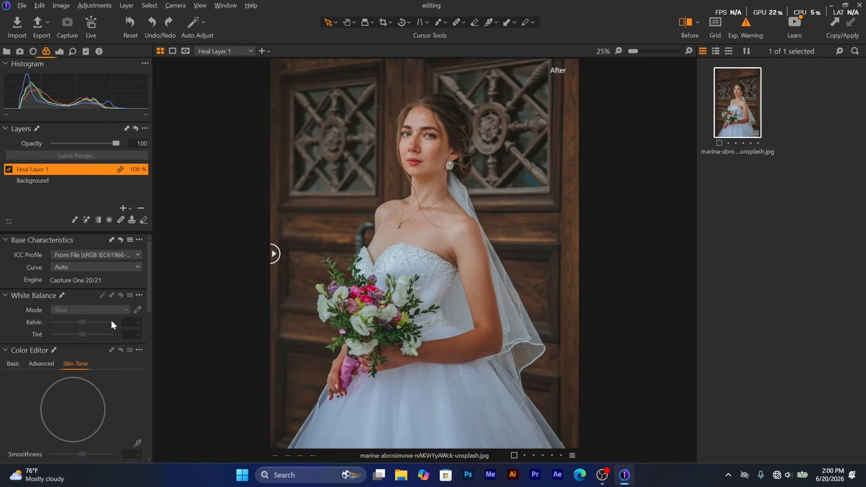
click(32, 181)
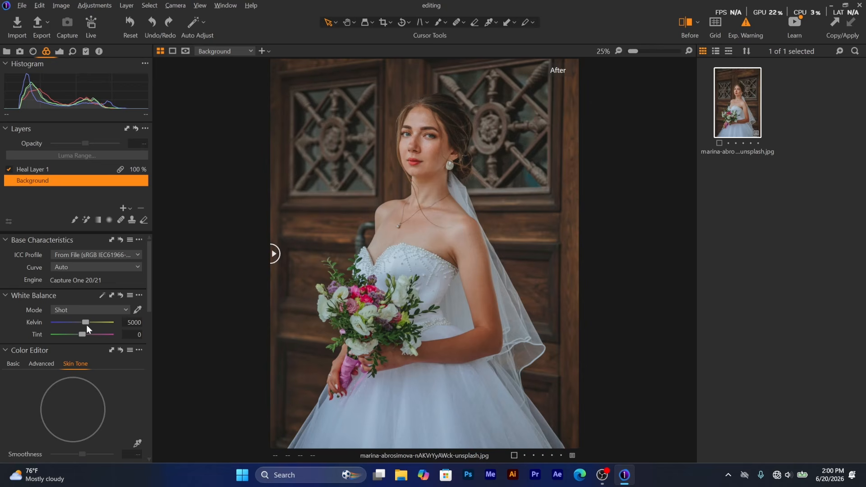
mouse_move(87, 322)
mouse_down()
mouse_move(71, 322)
mouse_move(85, 334)
mouse_up()
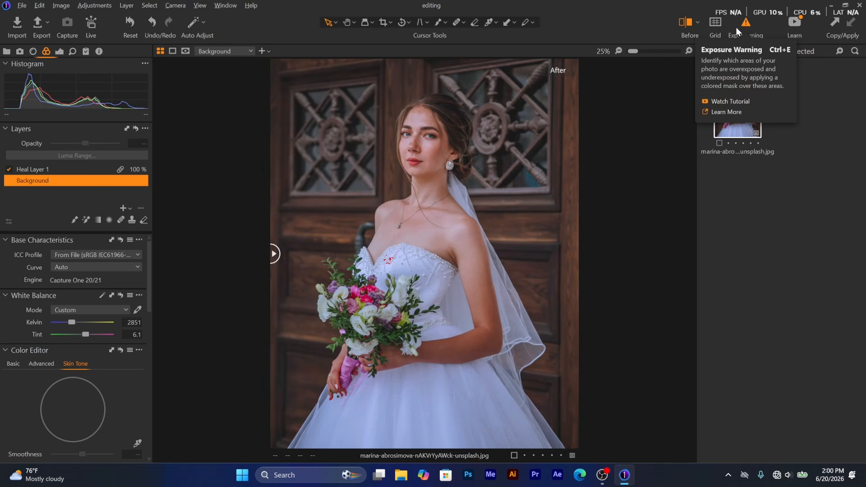
Look through the items available for customizing the main toolbar and close the customization.
right_click(634, 20)
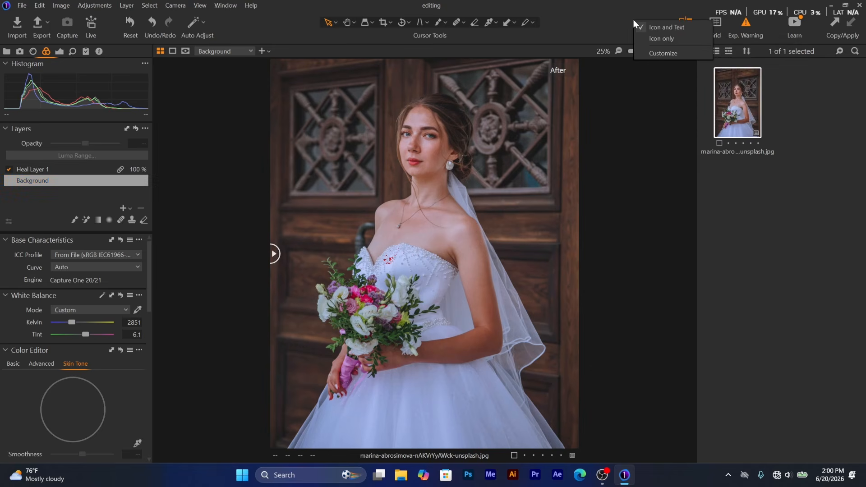
click(653, 54)
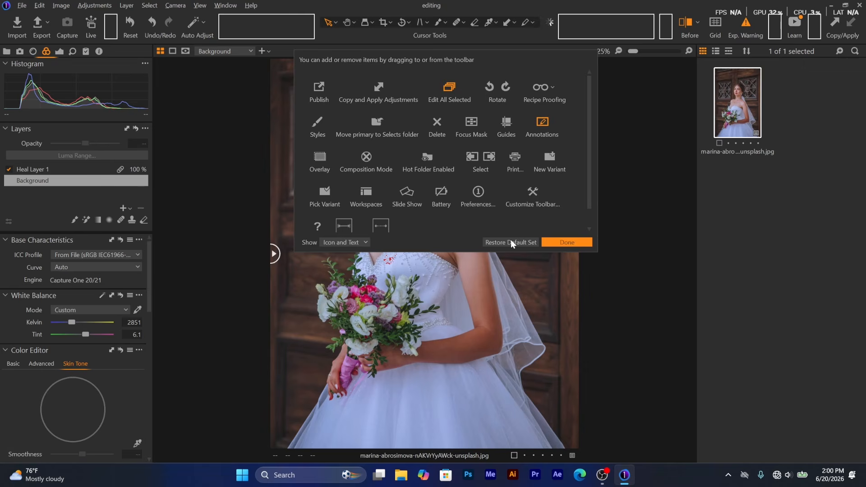
click(572, 241)
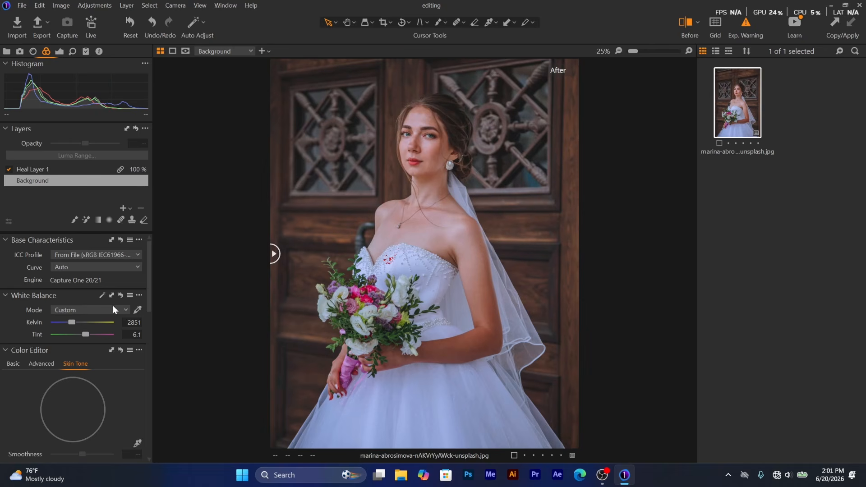
Refine the Background layer's white balance to Kelvin 3113 and Tint 3.
drag(86, 334, 85, 332)
drag(70, 322, 73, 322)
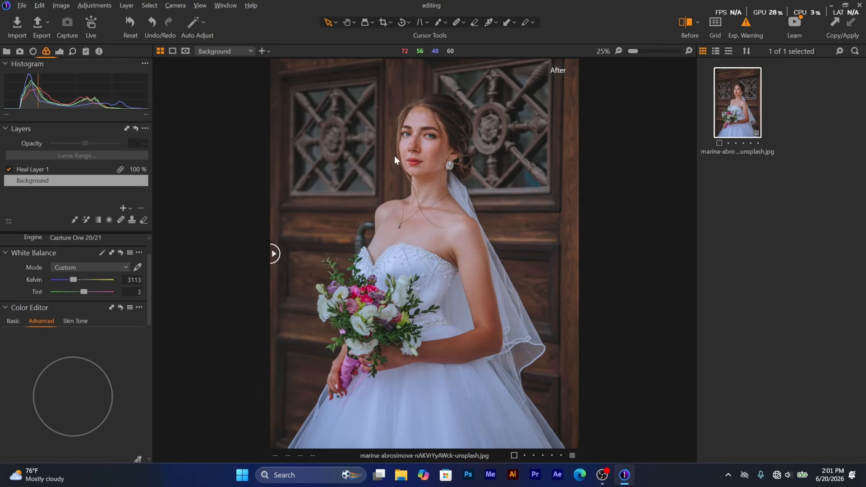
Sample the bride's cheek as the reference colour for the Skin Tone adjustment in the Color Editor.
scroll(429, 136, up, 1)
scroll(432, 178, up, 3)
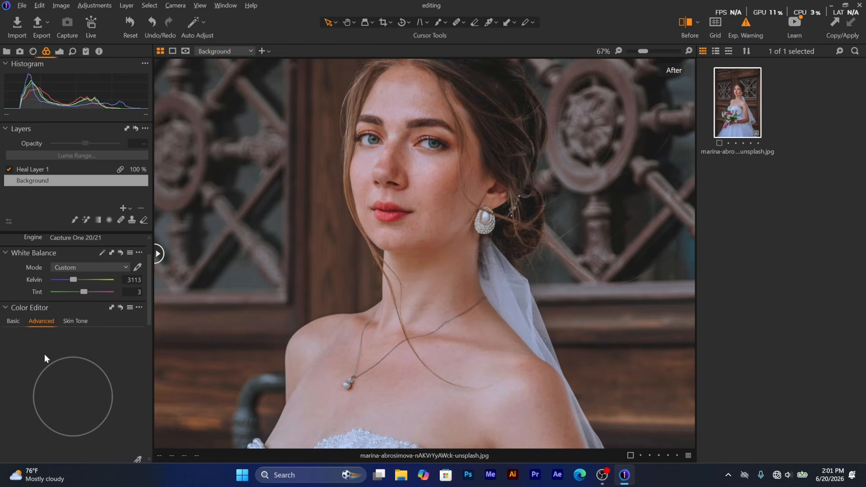
click(74, 322)
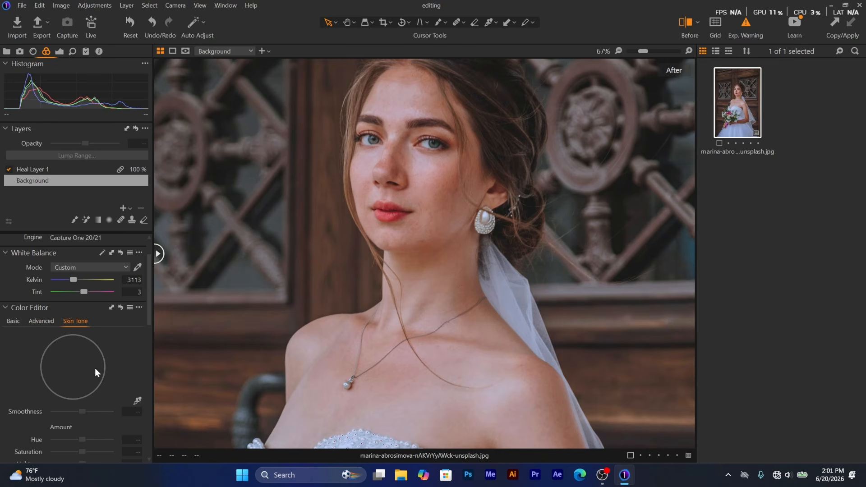
scroll(95, 379, down, 1)
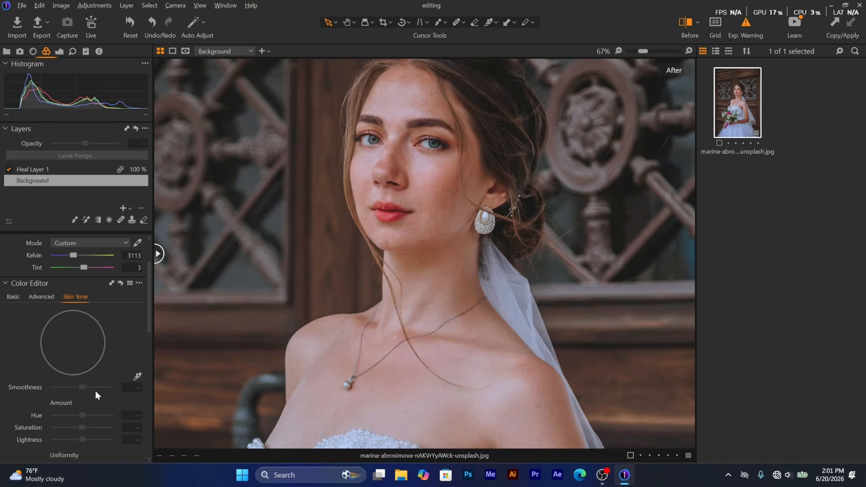
click(138, 377)
click(445, 172)
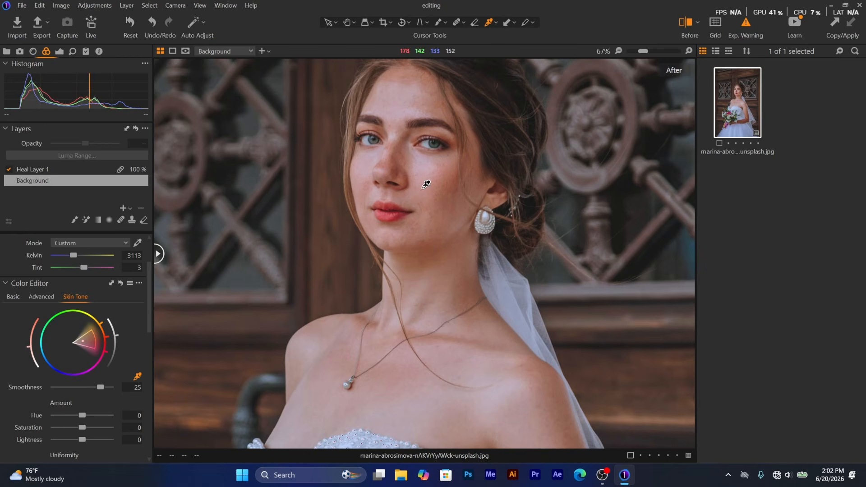
Check which areas the picked skin tone covers by toggling View Selected Color Range, leaving it disabled.
scroll(64, 418, down, 3)
scroll(68, 383, down, 2)
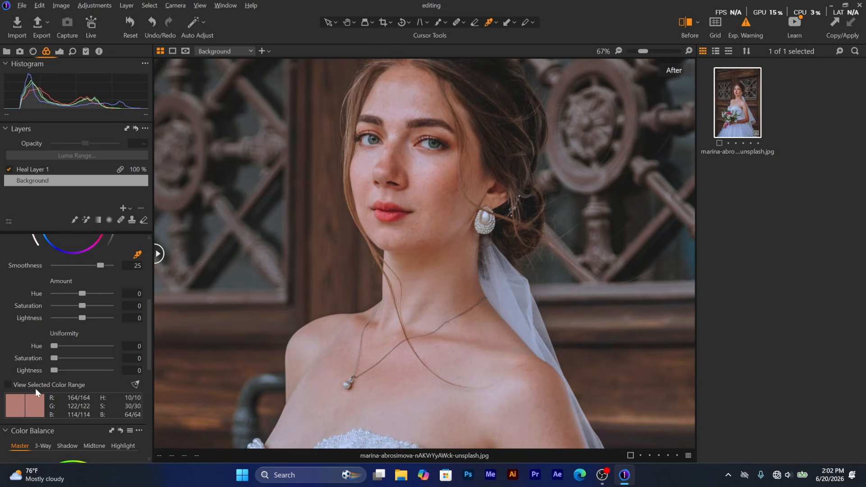
click(8, 386)
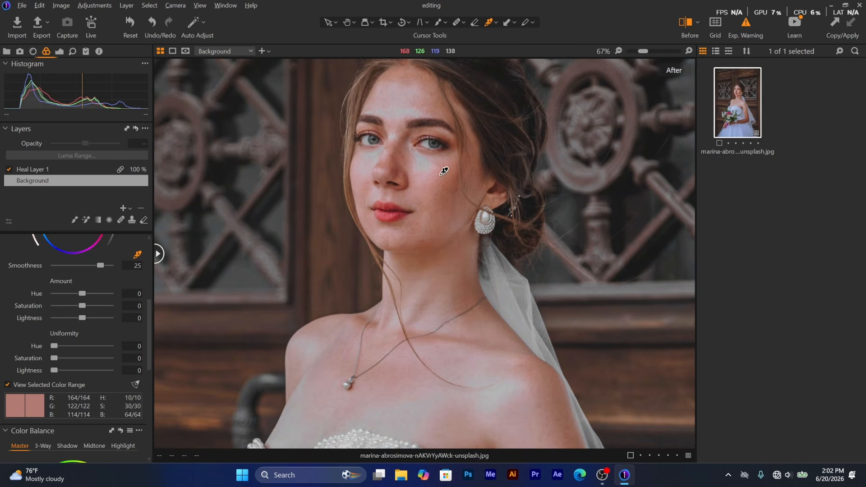
scroll(453, 316, down, 2)
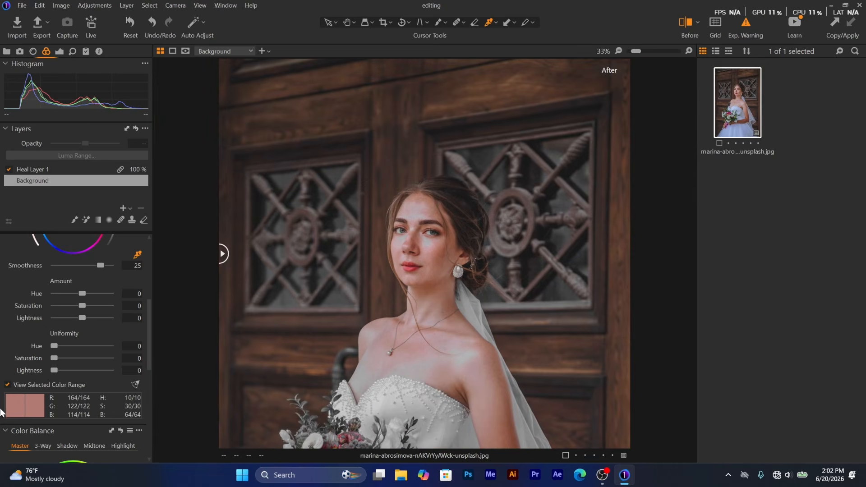
click(8, 385)
click(8, 385)
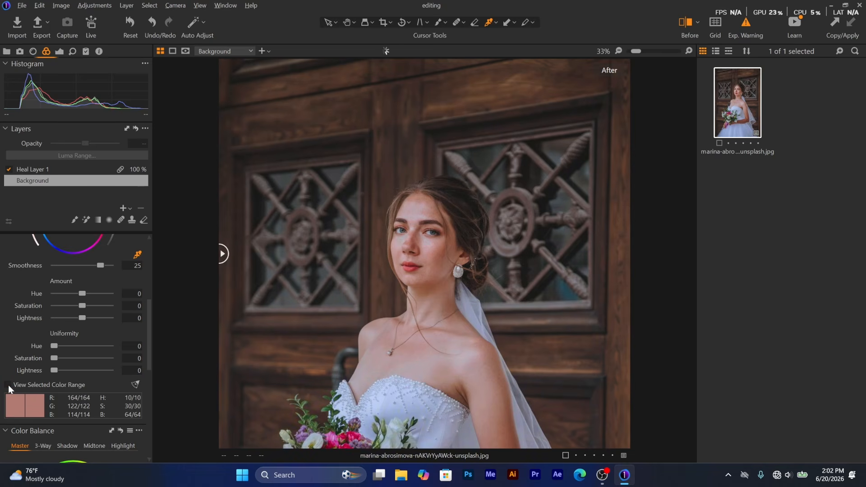
click(8, 385)
click(8, 385)
click(8, 385)
click(8, 385)
click(9, 385)
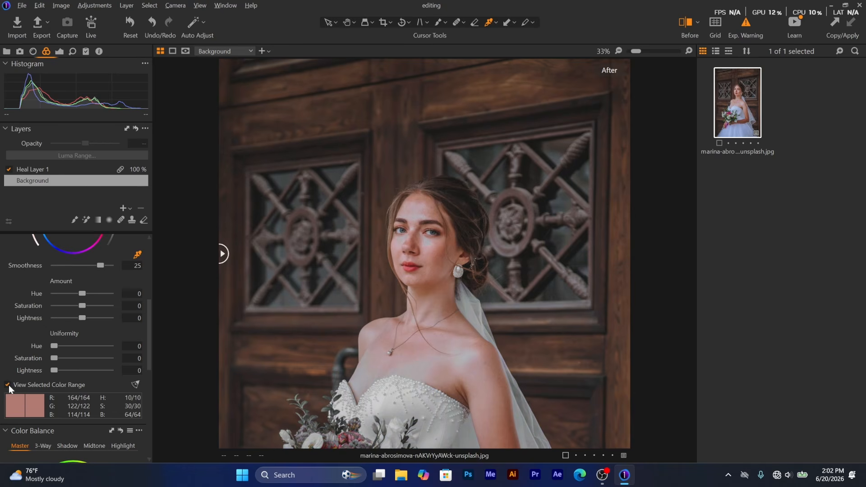
click(9, 385)
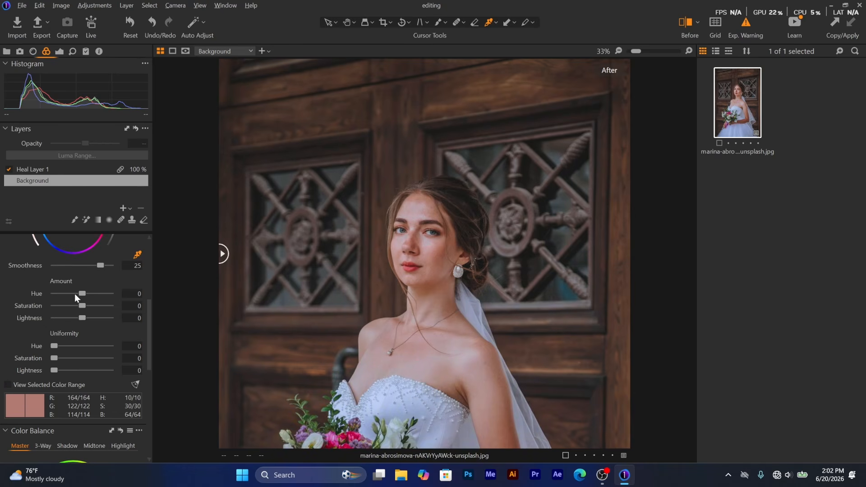
Set the skin tone Amount to Hue 1.2, Saturation -18.9, Lightness 1.8 and Uniformity to Hue 32, Saturation 50, Lightness 14.
scroll(441, 248, up, 2)
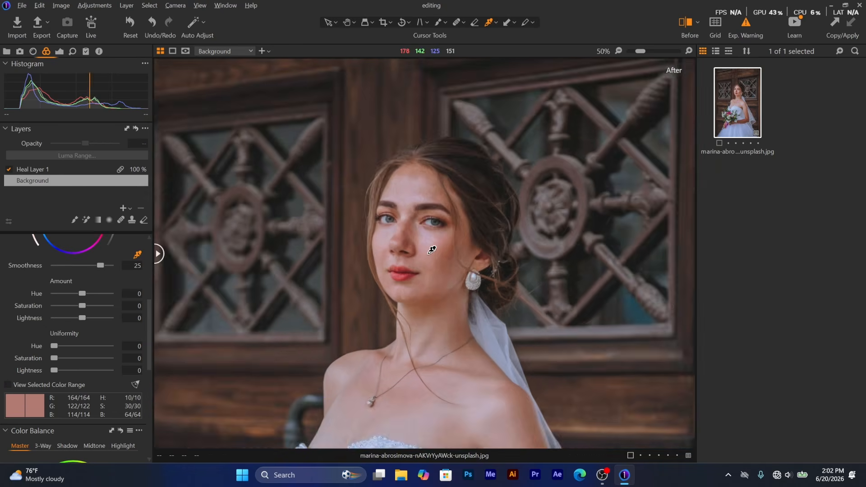
drag(81, 304, 63, 303)
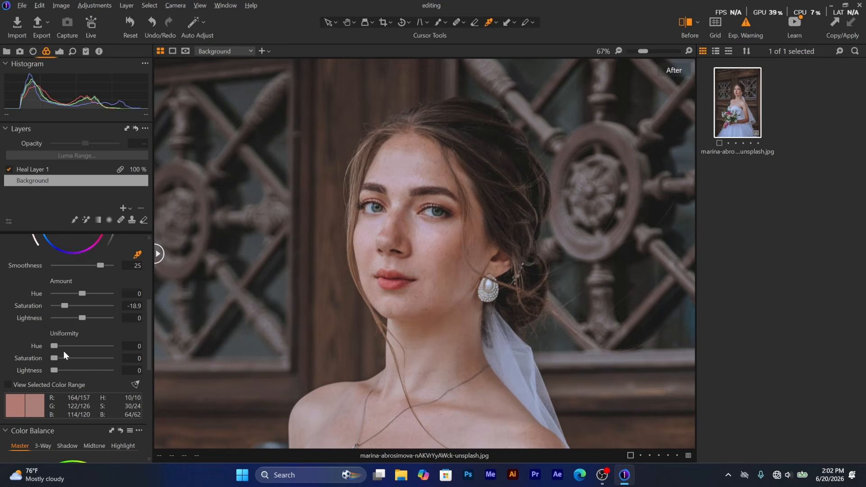
drag(81, 293, 87, 318)
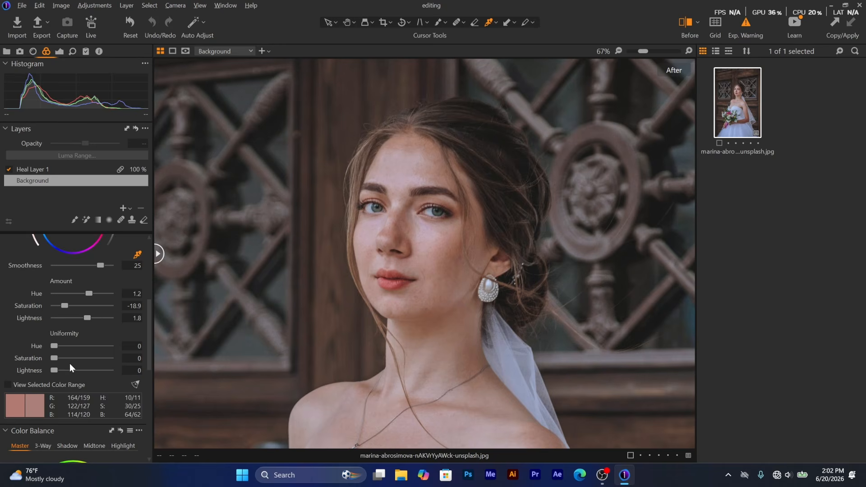
mouse_move(55, 346)
mouse_down()
mouse_move(88, 340)
mouse_move(45, 343)
mouse_move(149, 336)
mouse_move(61, 353)
mouse_move(82, 354)
mouse_move(82, 367)
mouse_move(73, 365)
mouse_move(91, 363)
mouse_move(31, 358)
mouse_move(79, 358)
mouse_move(61, 358)
mouse_move(81, 350)
mouse_move(59, 358)
mouse_up()
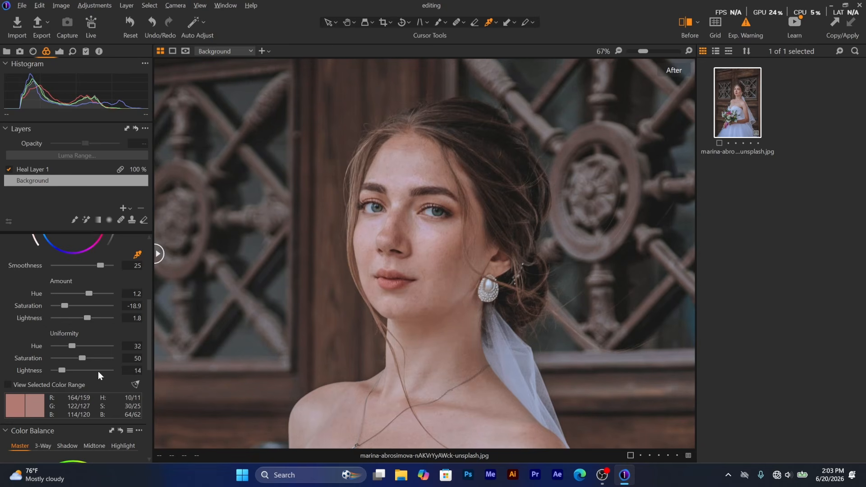
Narrow the selected skin tone range on the colour wheel to a small wedge of low-saturation orange-red tones.
scroll(93, 320, up, 1)
scroll(93, 319, up, 2)
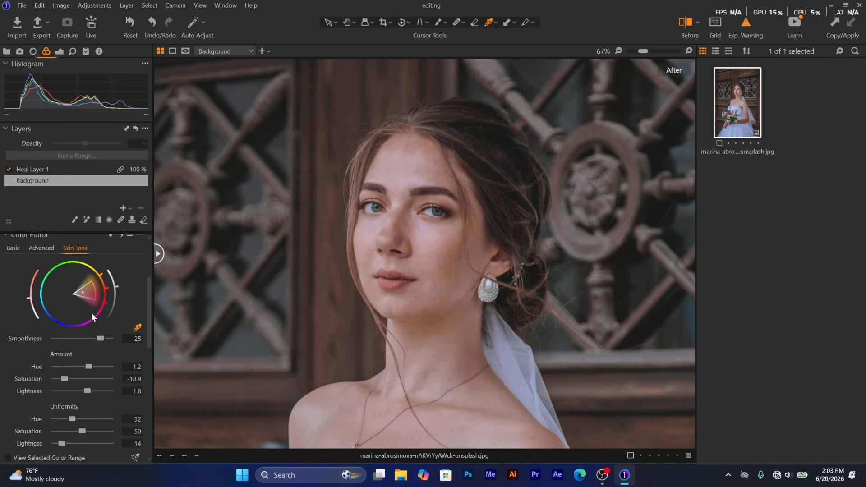
drag(92, 299, 90, 318)
drag(103, 300, 81, 291)
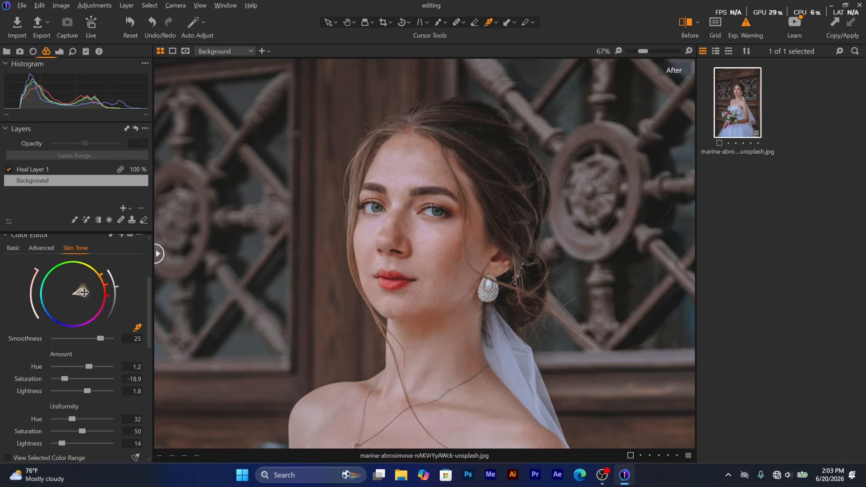
Widen the selected skin tone range to include highly saturated orange-red tones and compare the portrait before and after.
drag(85, 291, 117, 282)
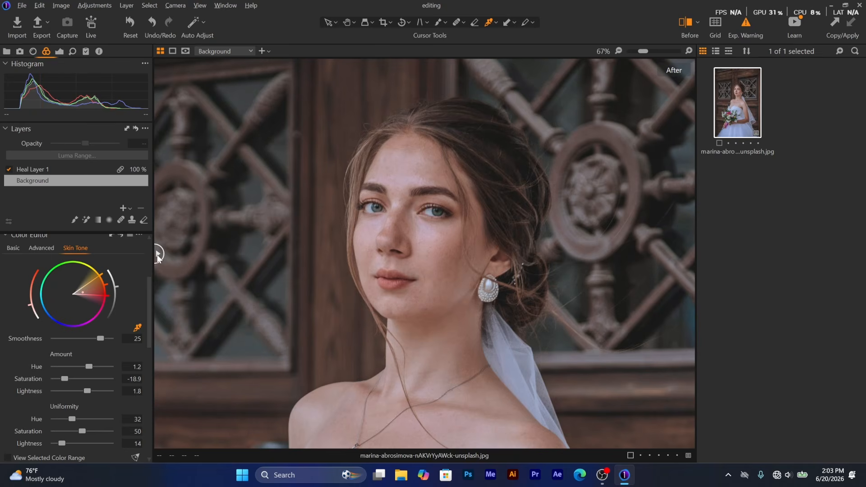
drag(157, 254, 143, 286)
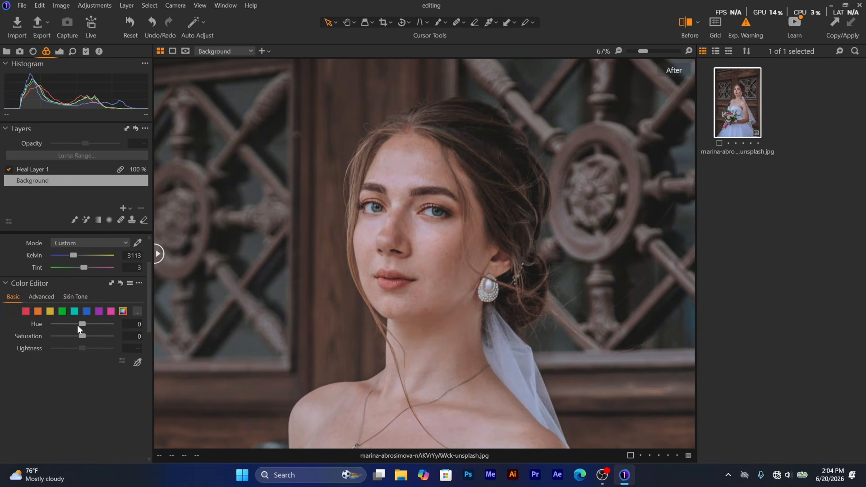
Slightly raise the saturation of the red range in the Basic Color Editor and compare the portrait before and after.
click(26, 311)
drag(83, 334, 88, 334)
drag(157, 255, 158, 311)
Darken the shadows and slightly brighten the highlights and midtones with the 3-Way Color Balance.
scroll(32, 324, down, 5)
scroll(38, 307, up, 1)
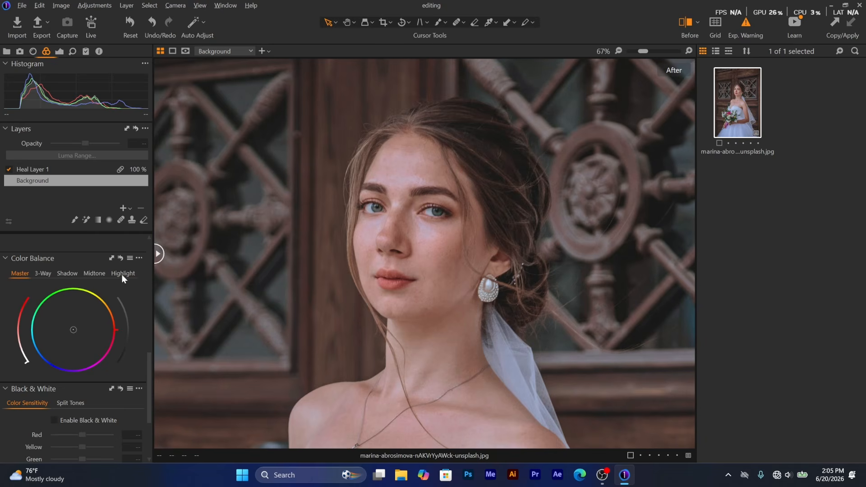
click(43, 273)
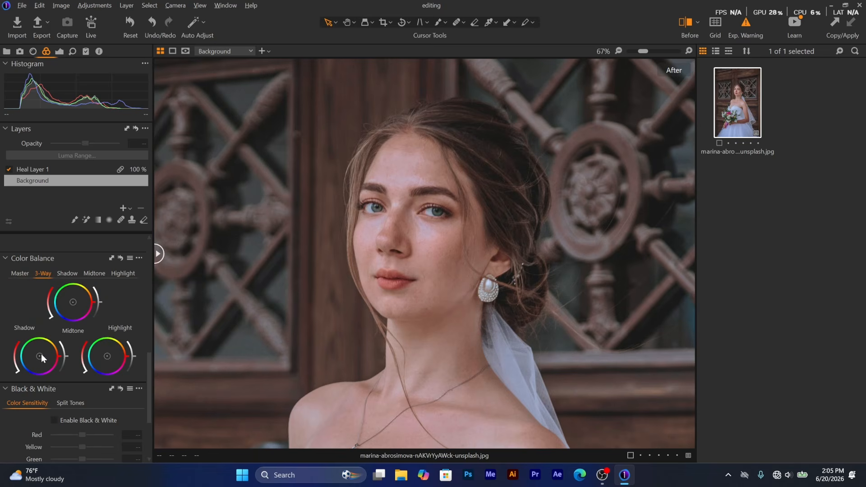
drag(41, 356, 65, 362)
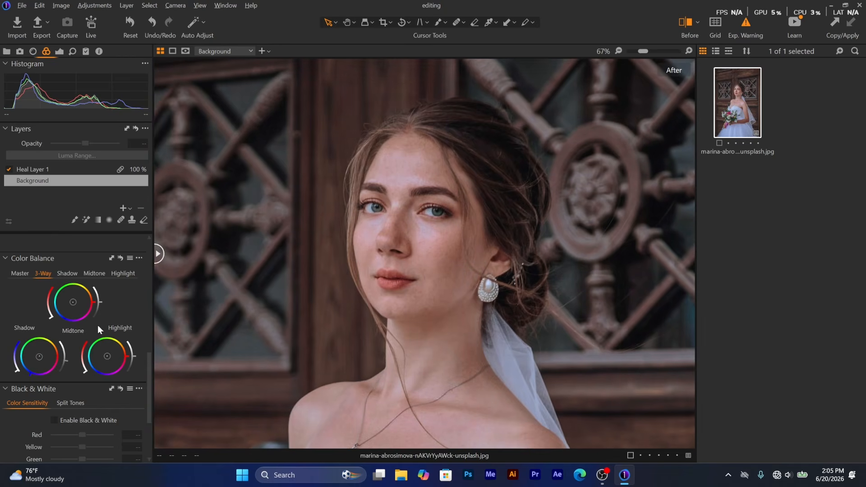
mouse_move(134, 356)
mouse_down()
mouse_move(132, 346)
mouse_move(134, 356)
mouse_up()
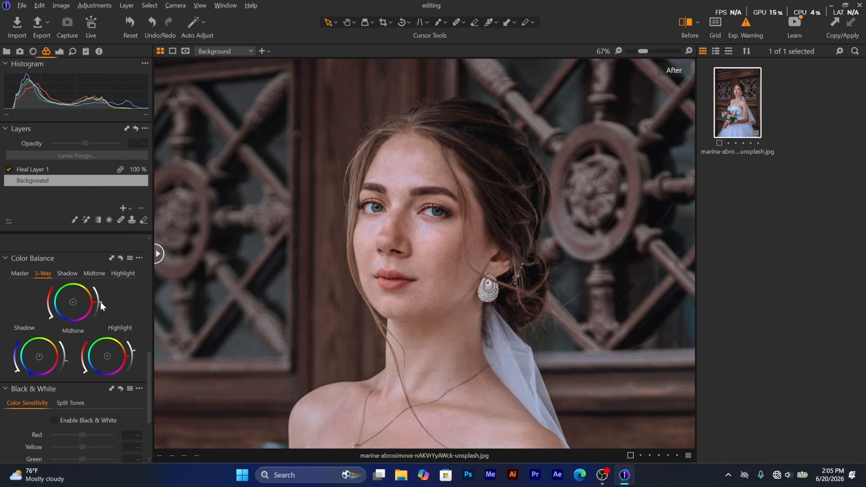
drag(100, 301, 101, 295)
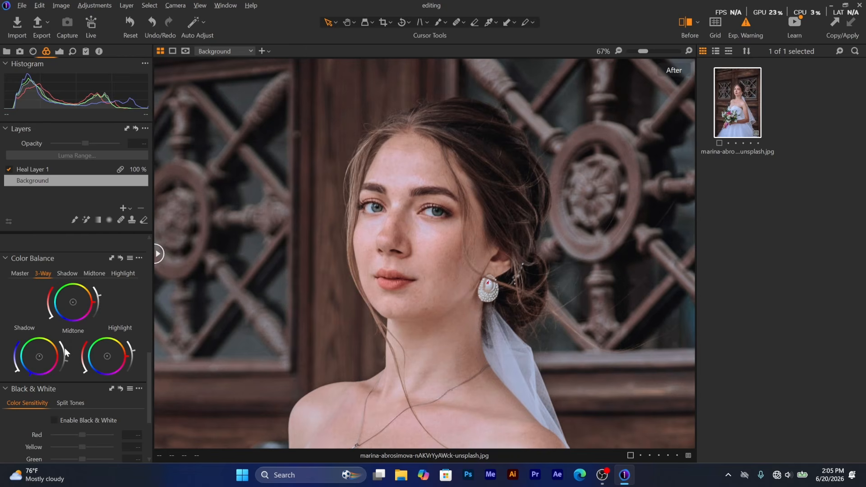
Tint the shadows towards blue and the midtones towards orange in Color Balance.
click(67, 273)
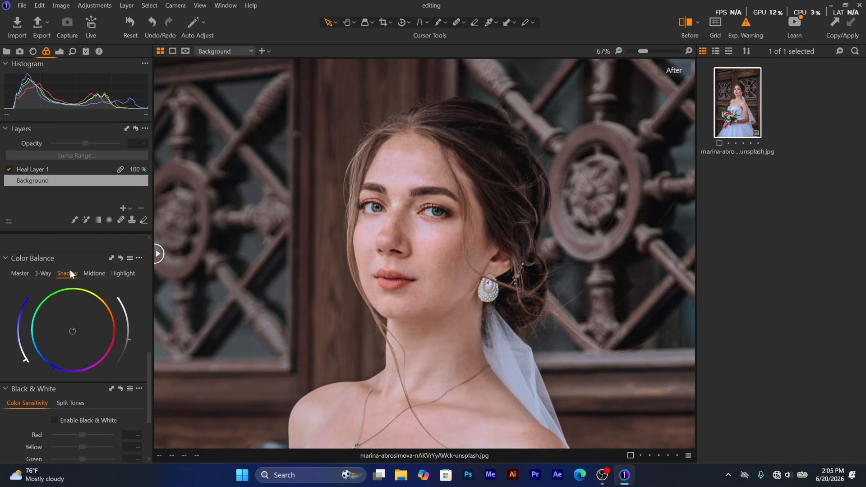
mouse_move(75, 332)
mouse_down()
mouse_move(47, 302)
mouse_move(34, 337)
mouse_move(45, 361)
mouse_move(66, 370)
mouse_move(139, 314)
mouse_move(47, 277)
mouse_move(50, 356)
mouse_move(65, 339)
mouse_up()
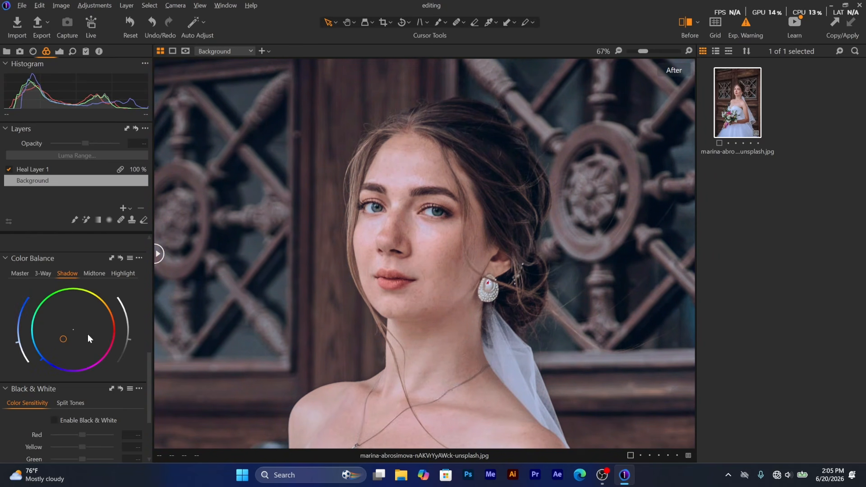
click(95, 275)
click(95, 274)
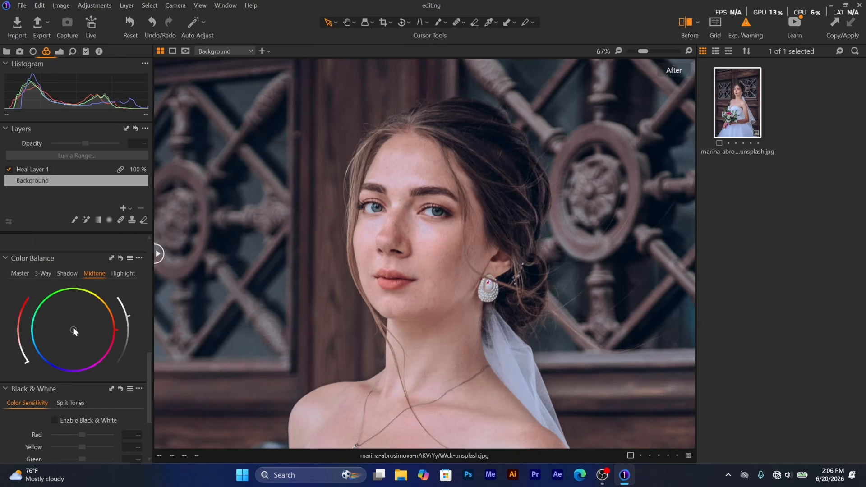
mouse_move(73, 328)
mouse_down()
mouse_move(83, 318)
mouse_move(83, 326)
mouse_up()
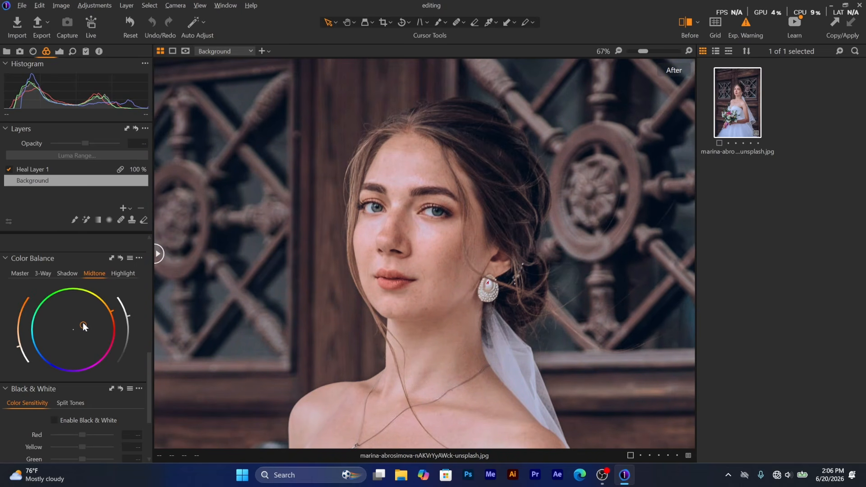
Tint the highlights slightly towards orange and raise their lightness in Color Balance.
click(122, 273)
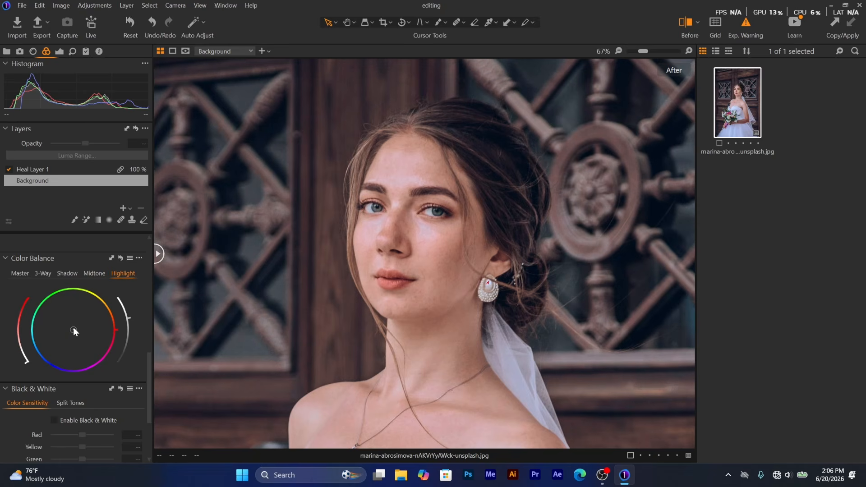
drag(74, 328, 83, 327)
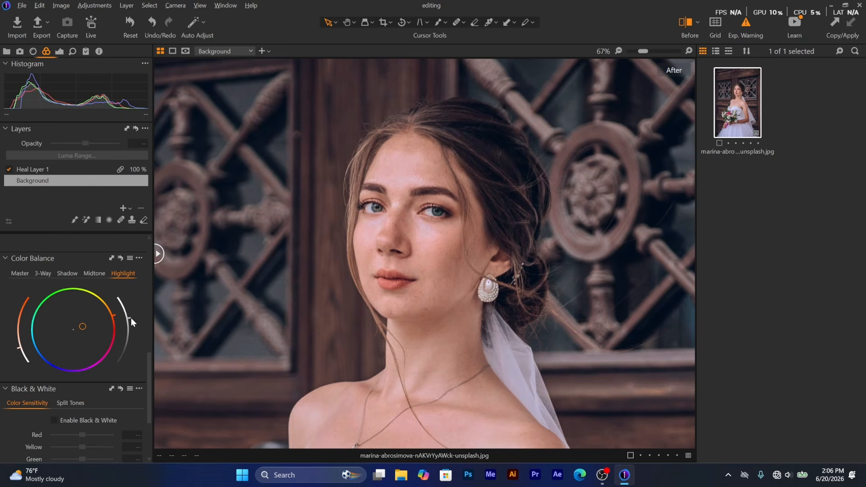
mouse_move(131, 317)
mouse_down()
mouse_move(134, 326)
mouse_move(128, 305)
mouse_up()
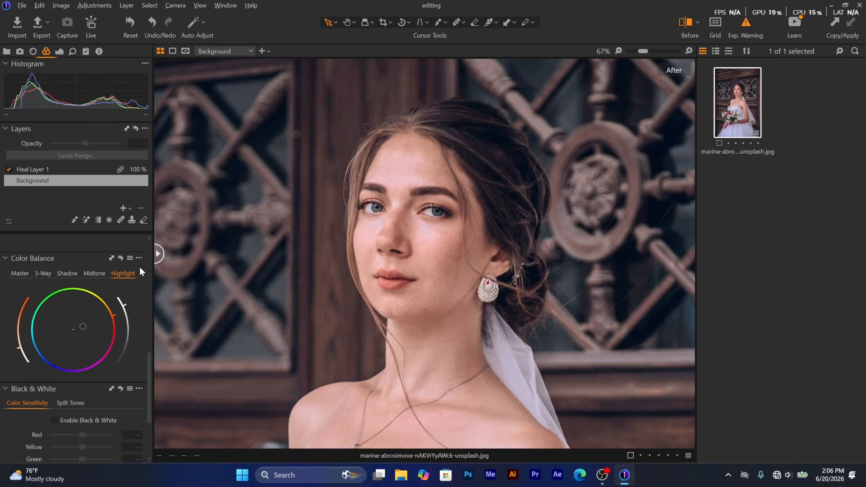
Review the midtone and highlight Color Balance settings and darken the shadows slightly more.
click(97, 272)
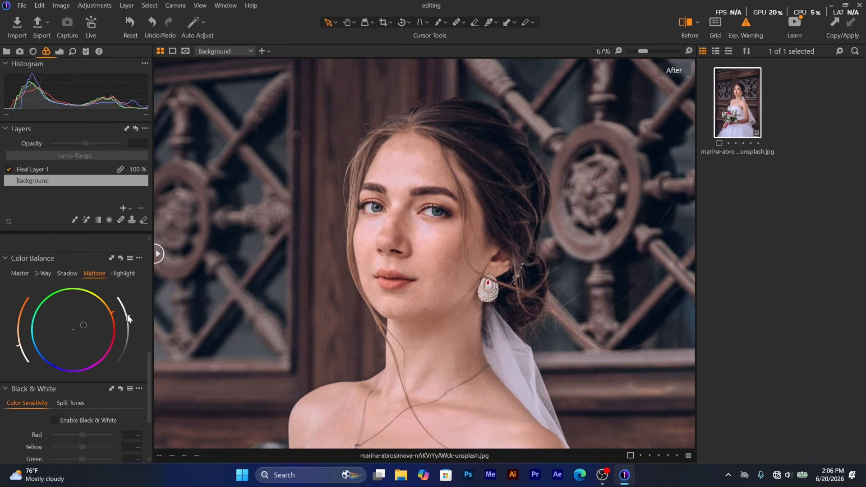
click(118, 278)
click(67, 273)
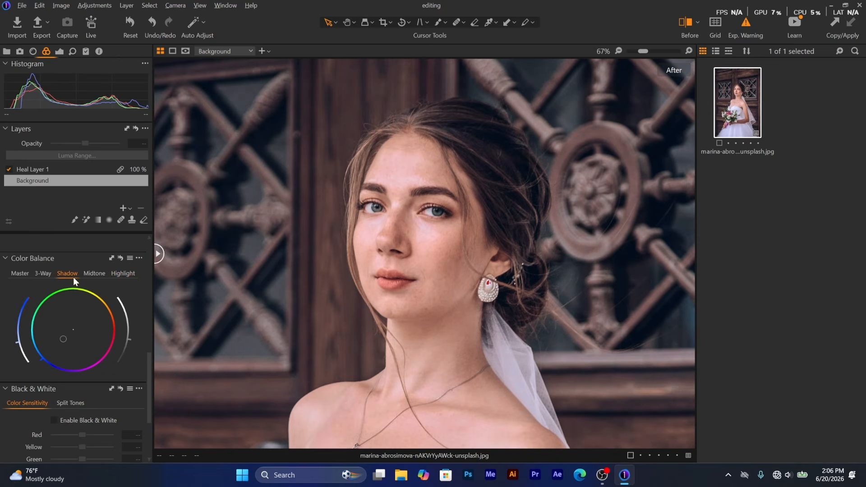
mouse_move(129, 340)
mouse_down()
mouse_move(128, 329)
mouse_move(129, 342)
mouse_up()
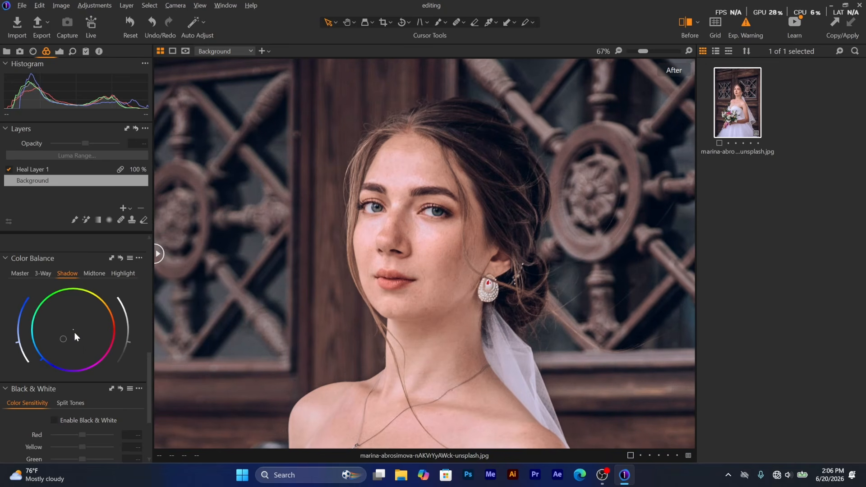
Set Exposure to 0.05 and Contrast to -2, toggling the exposure warning off and on to check for clipped skin areas.
scroll(56, 315, down, 3)
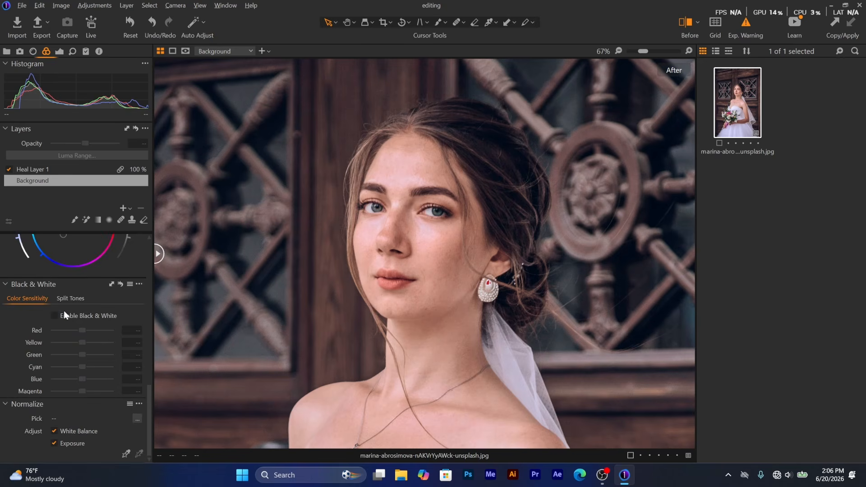
scroll(64, 313, up, 7)
click(61, 52)
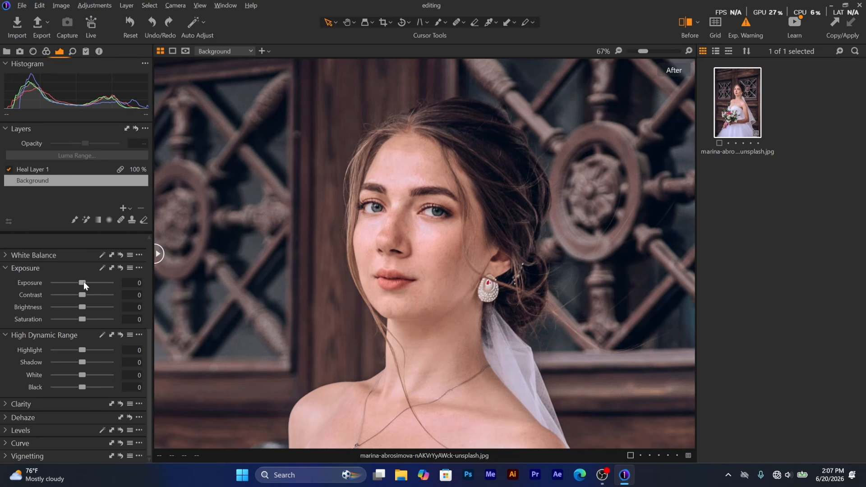
mouse_move(83, 281)
mouse_down()
mouse_move(91, 277)
mouse_move(84, 278)
mouse_up()
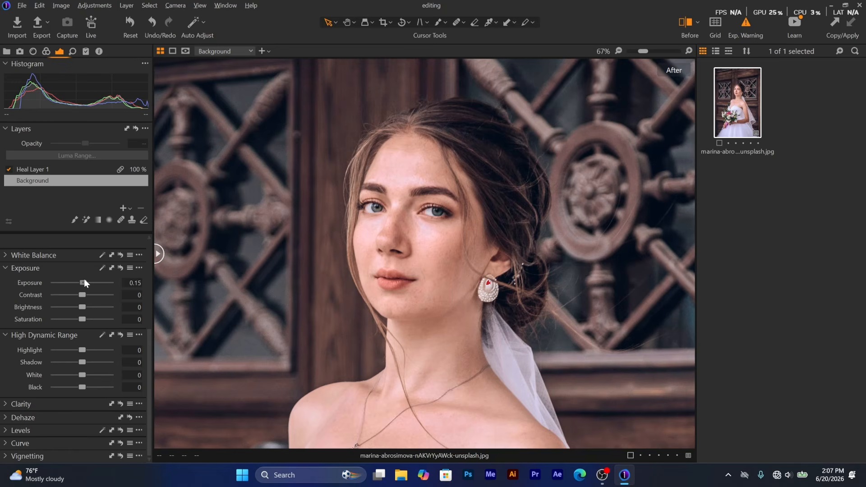
drag(85, 280, 85, 280)
click(747, 26)
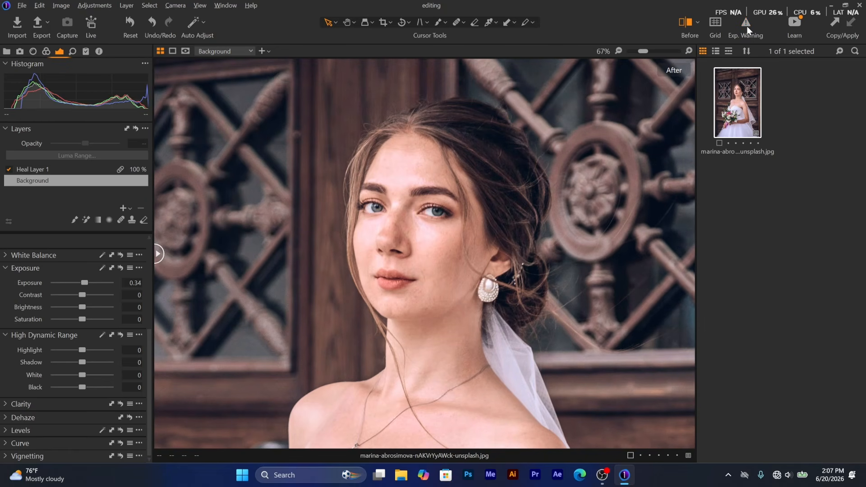
click(745, 25)
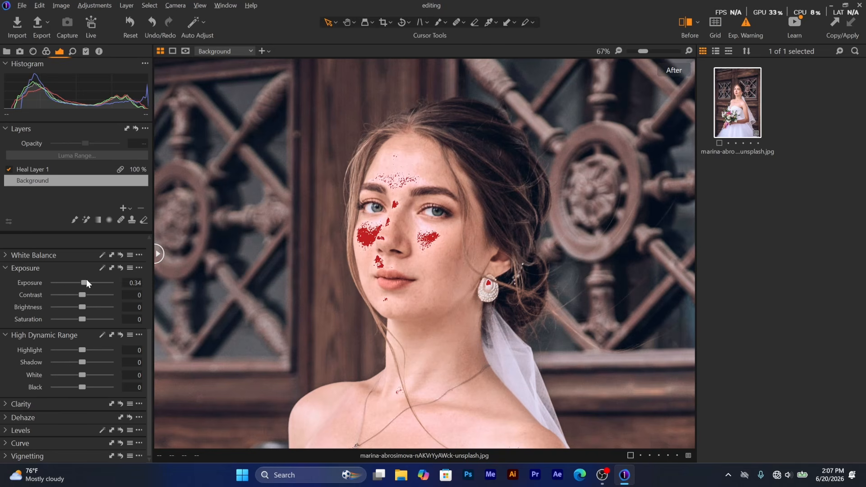
drag(86, 281, 85, 281)
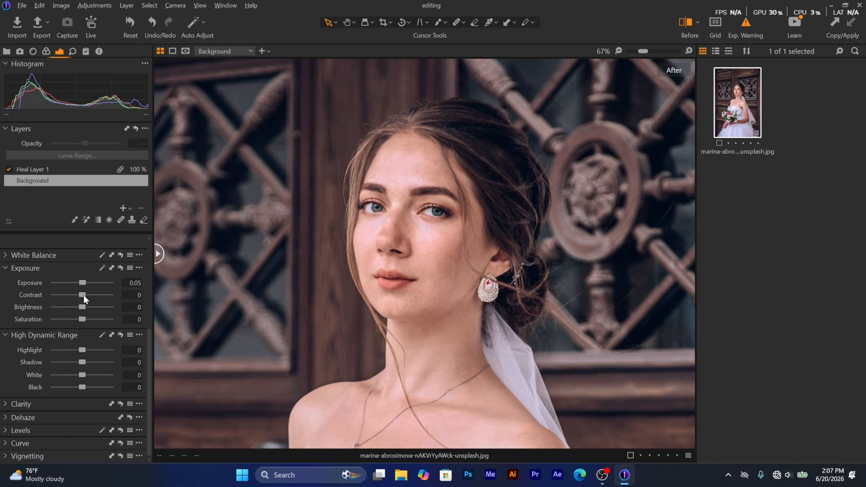
mouse_move(83, 294)
mouse_down()
mouse_move(76, 291)
mouse_move(90, 288)
mouse_move(80, 286)
mouse_move(82, 296)
mouse_up()
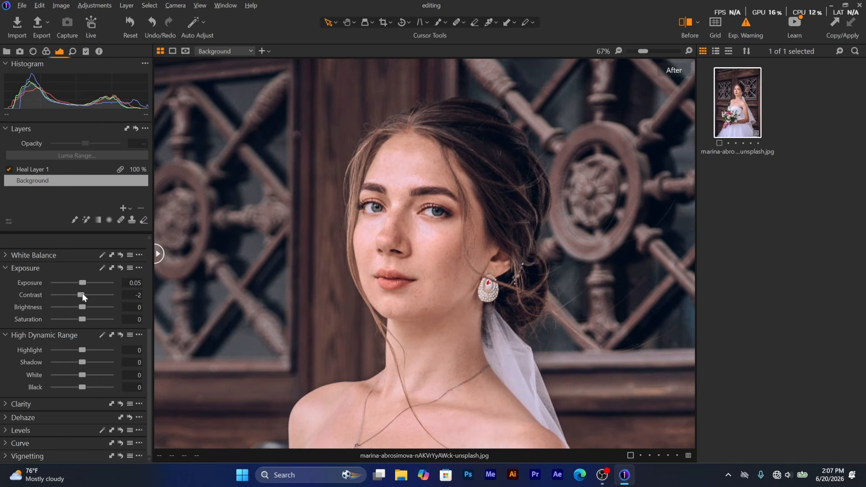
Set the RGB Levels highlight point to 240 and the shadow point to 8.
click(10, 432)
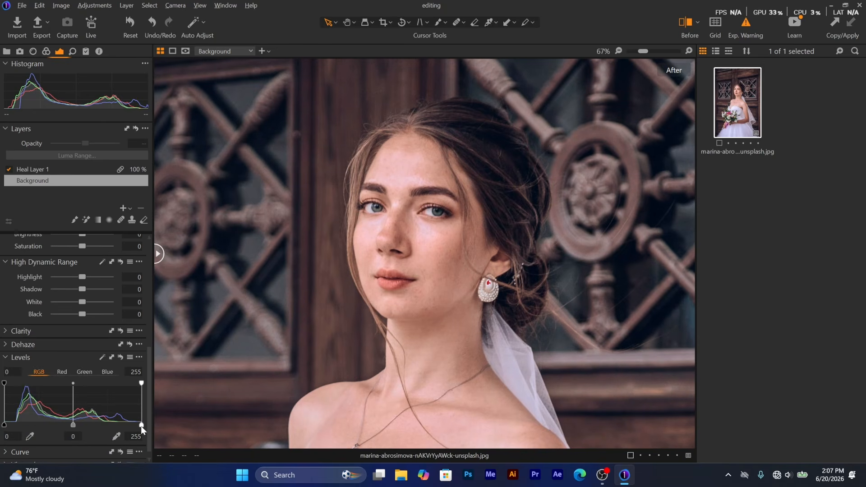
drag(141, 426, 134, 426)
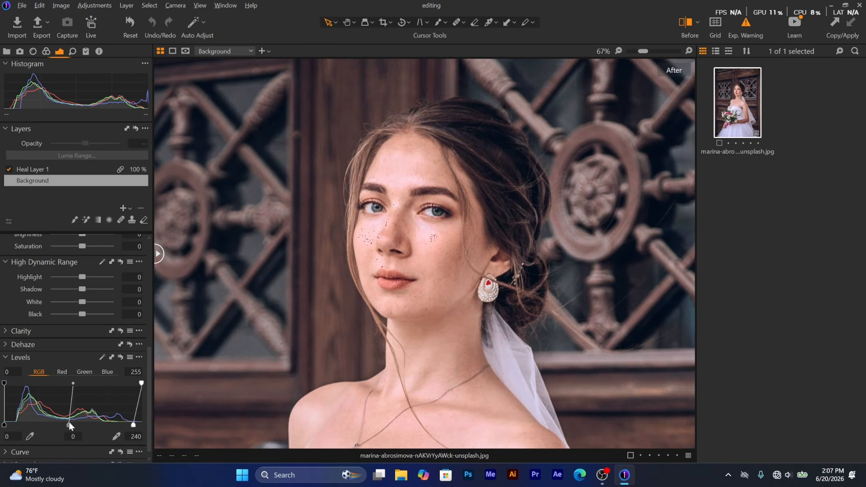
drag(4, 425, 9, 427)
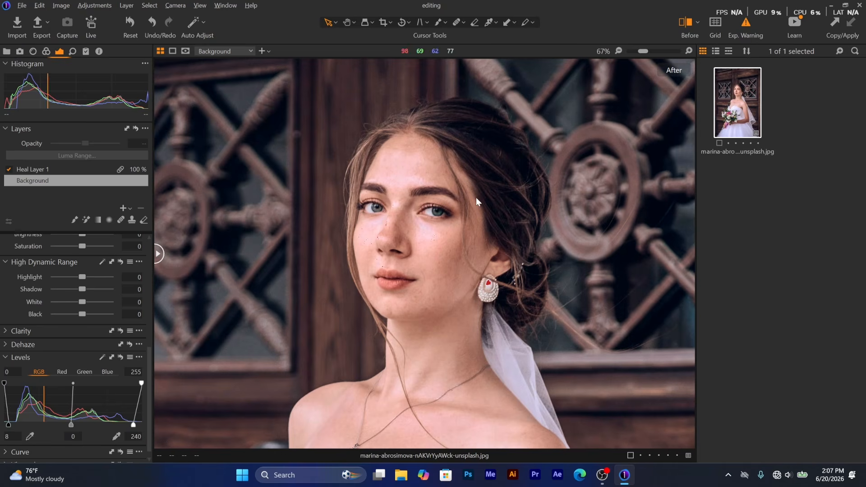
Shape a gentle S on the RGB Curve, lowering a shadow point near input 69 and raising a highlight point near input 190.
scroll(29, 373, down, 1)
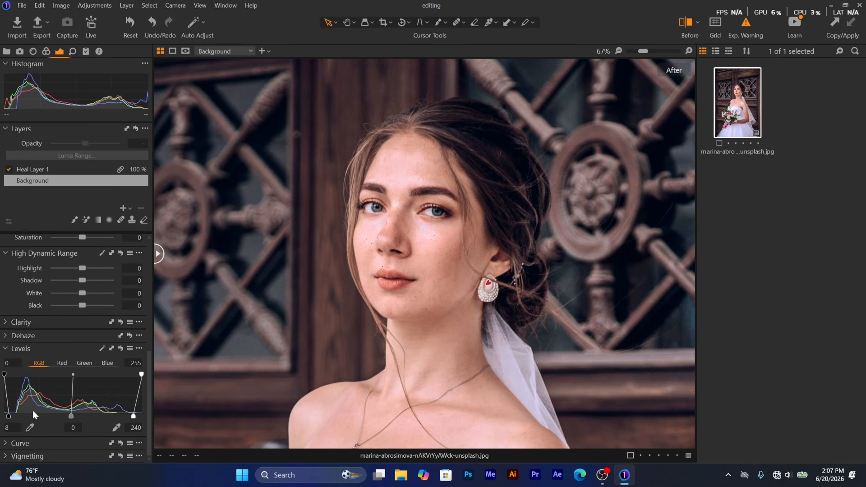
click(21, 444)
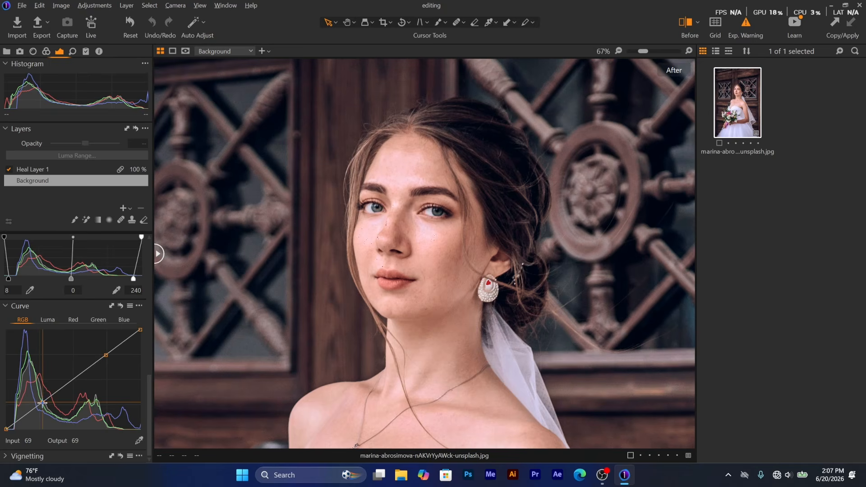
drag(42, 402, 42, 405)
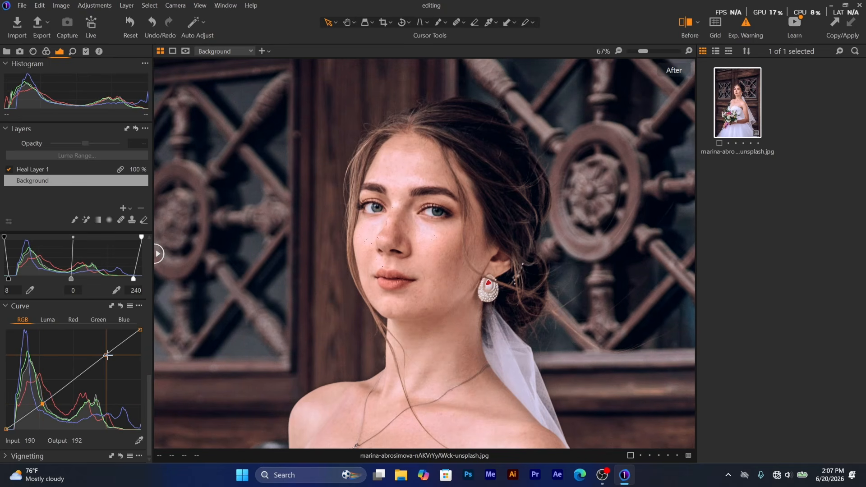
drag(107, 355, 107, 354)
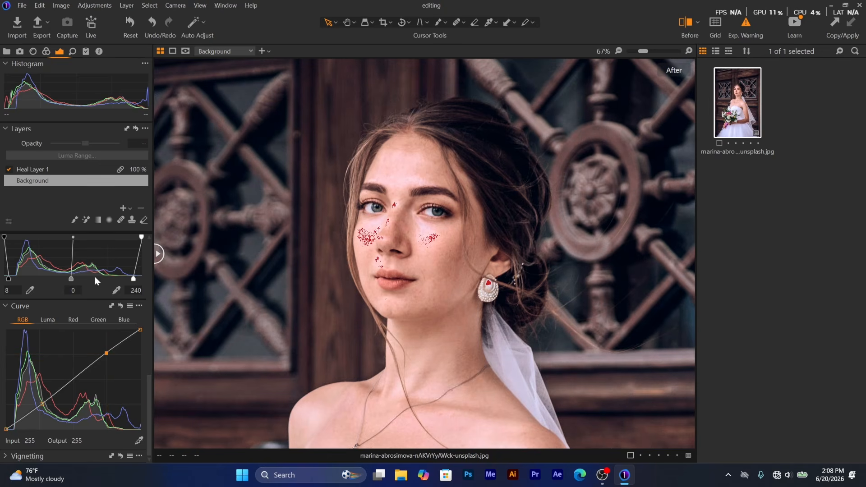
Set White to -29 and Black to 23 in High Dynamic Range, checking clipped highlights across the whole photo.
scroll(72, 258, up, 5)
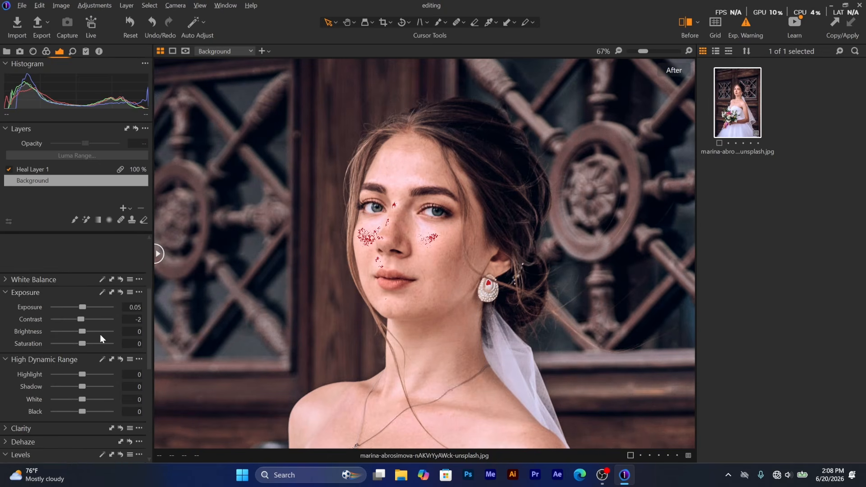
scroll(75, 342, down, 1)
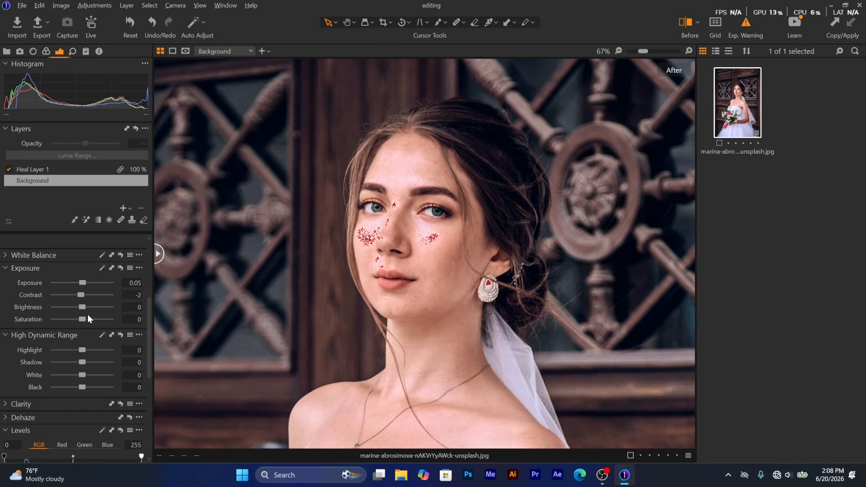
drag(82, 371, 66, 367)
scroll(372, 329, down, 2)
scroll(373, 330, down, 1)
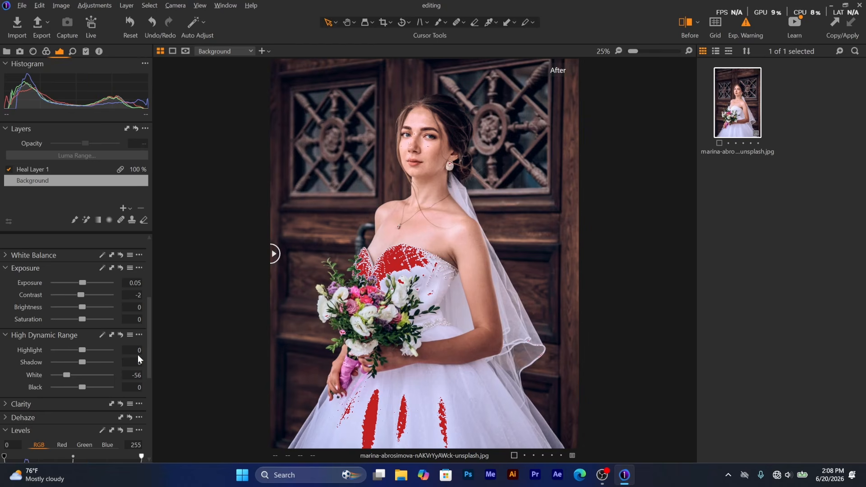
drag(66, 372, 89, 387)
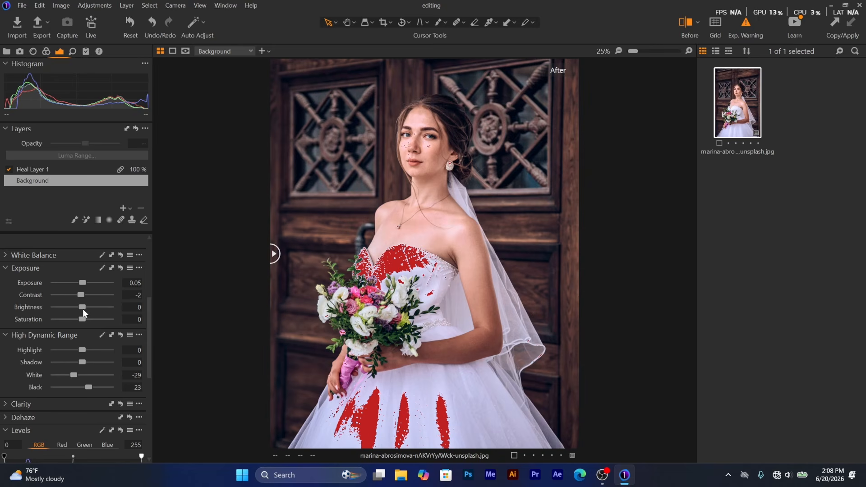
Set Brightness to -7, Highlight to 16 and Shadow to -13, and turn off the exposure warning.
mouse_move(82, 307)
mouse_down()
mouse_move(91, 308)
mouse_move(78, 305)
mouse_up()
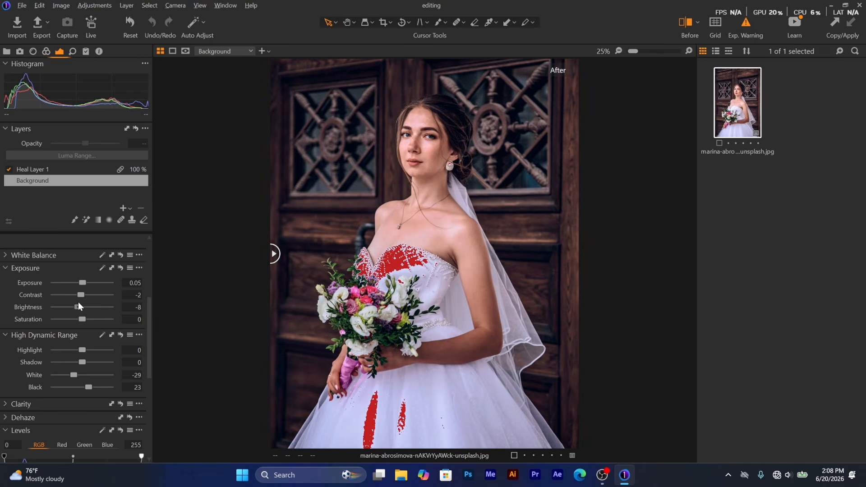
drag(79, 302, 79, 301)
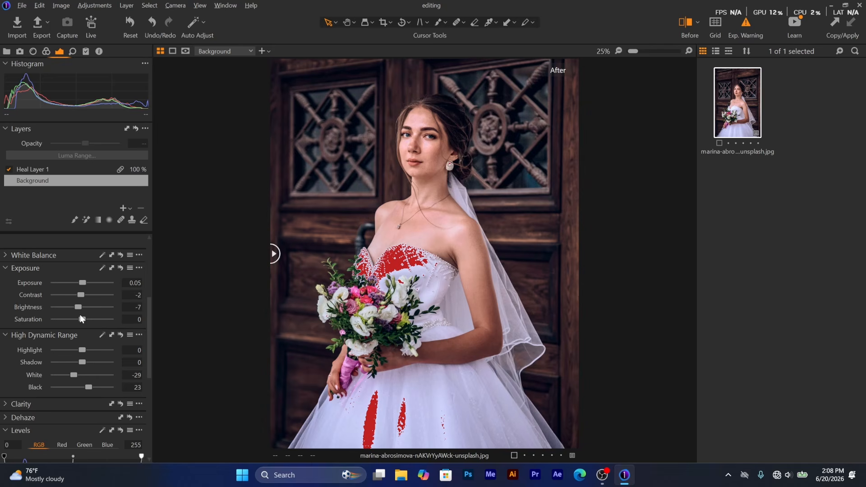
mouse_move(80, 347)
mouse_down()
mouse_move(83, 362)
mouse_move(85, 343)
mouse_move(76, 354)
mouse_up()
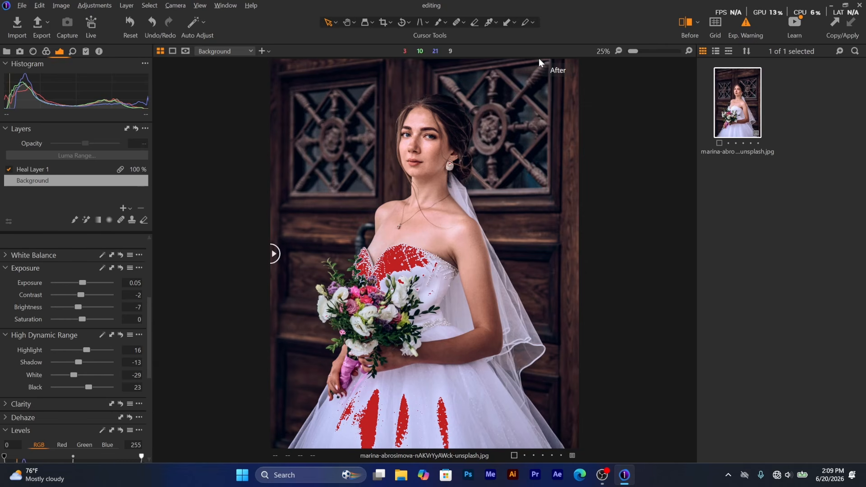
click(747, 24)
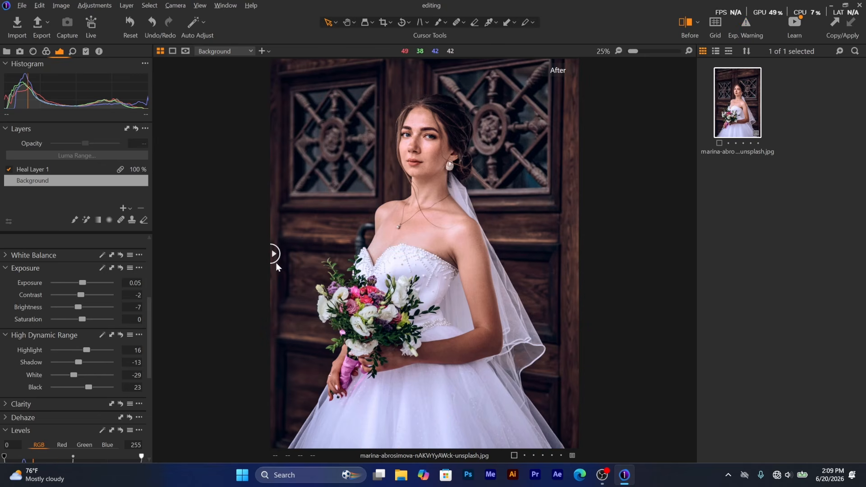
Compare the before and after versions of the whole portrait, and of the bride's face and shoulders up close.
drag(276, 267, 672, 277)
drag(574, 253, 630, 294)
drag(573, 293, 275, 289)
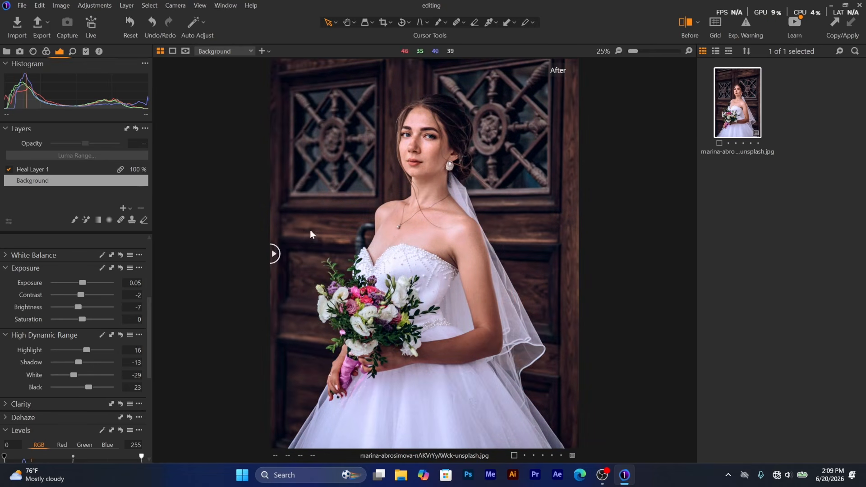
scroll(451, 137, up, 2)
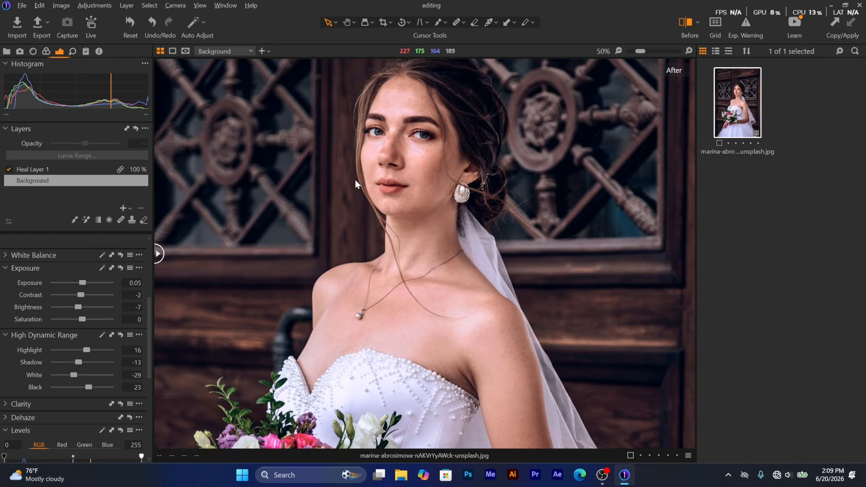
mouse_move(160, 253)
mouse_down()
mouse_move(690, 253)
mouse_move(158, 254)
mouse_up()
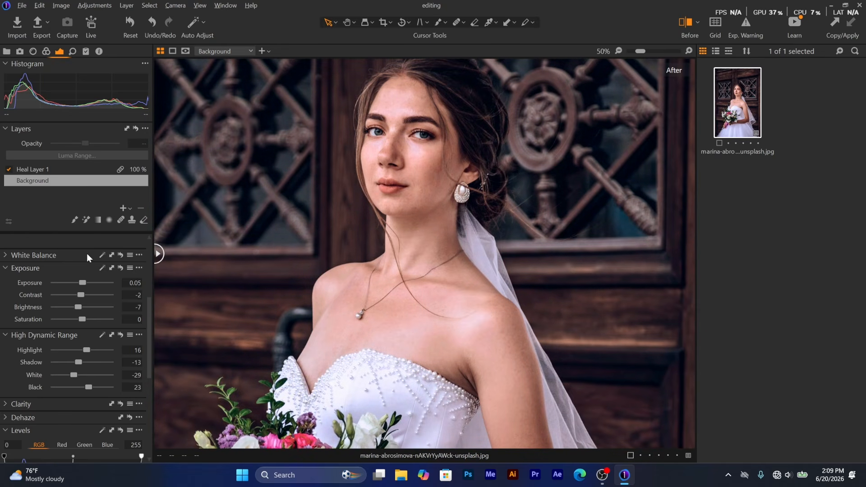
scroll(379, 237, down, 1)
scroll(466, 214, down, 1)
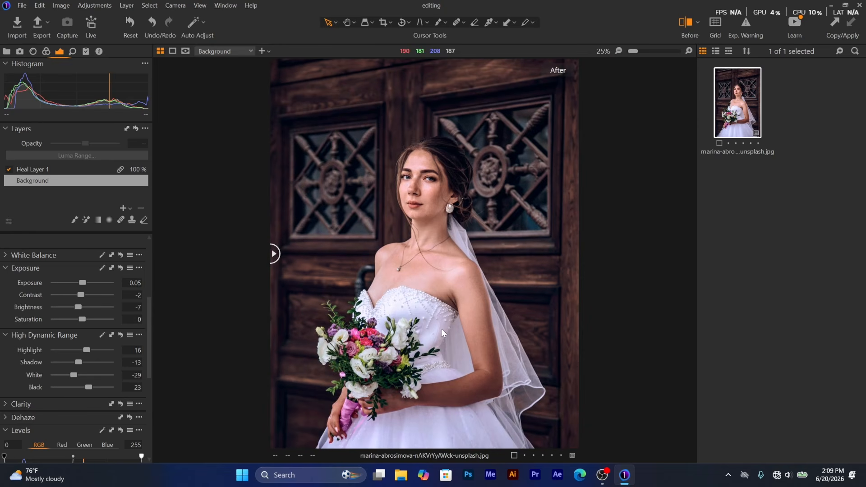
scroll(439, 170, up, 2)
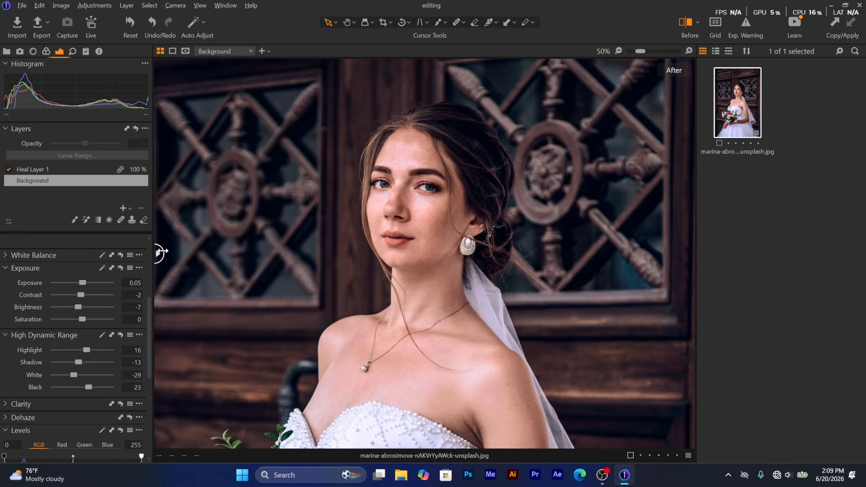
drag(168, 273, 699, 275)
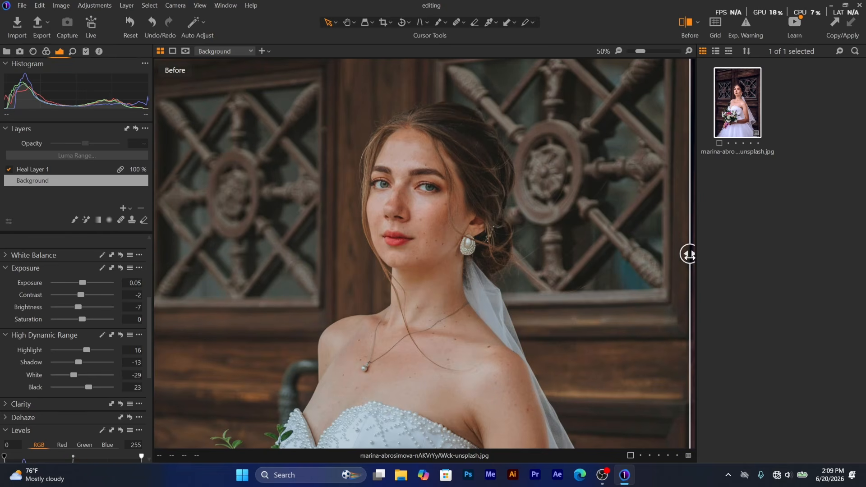
drag(688, 254, 156, 254)
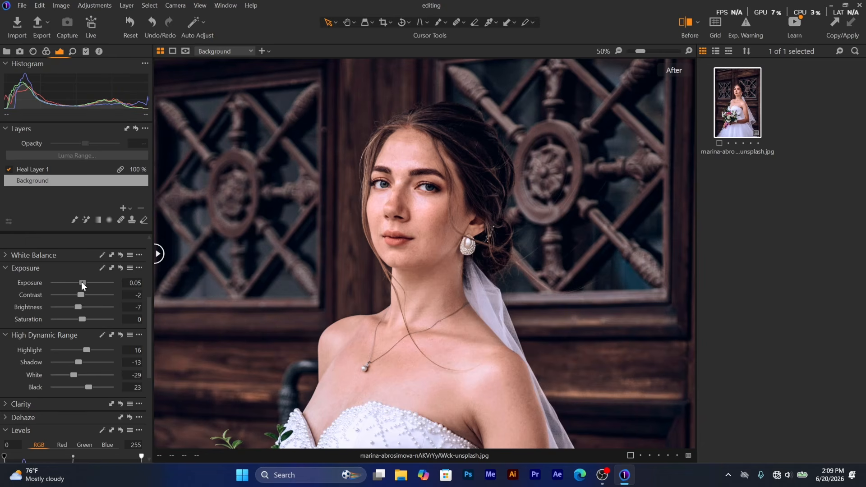
Try lowering Exposure to -0.19, and undo the change.
drag(81, 280, 80, 283)
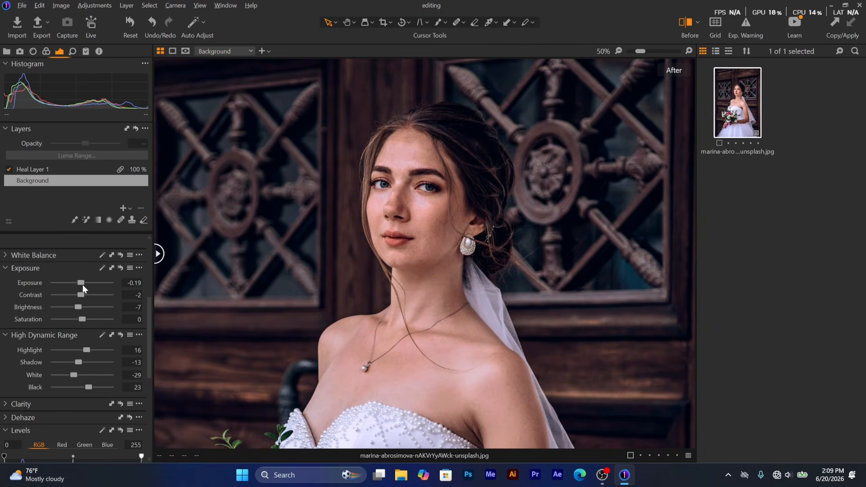
key(ctrl+z)
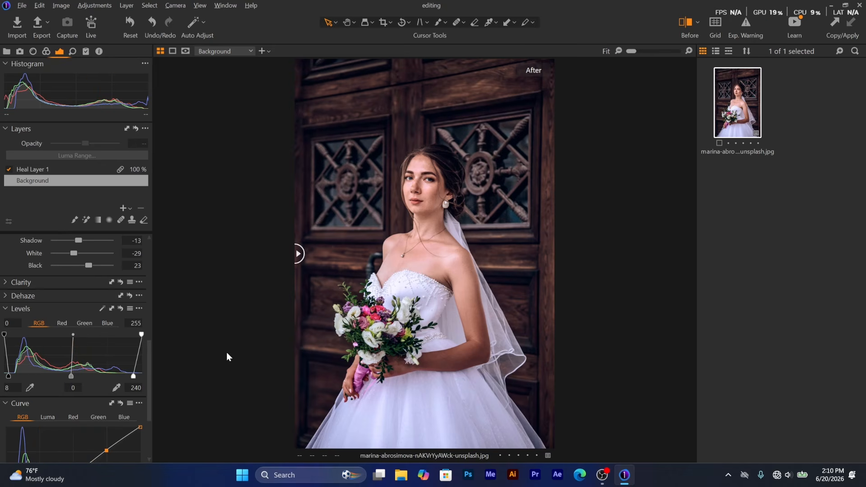
In the basic Color Editor, sample the bouquet's green and set its Hue to -8, Saturation to 60.1 and Lightness to 16.4.
click(47, 51)
scroll(57, 282, down, 5)
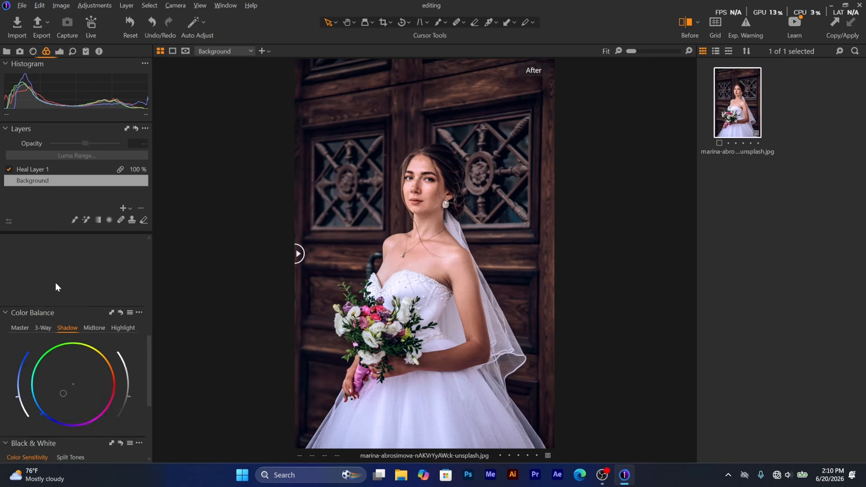
scroll(70, 333, up, 2)
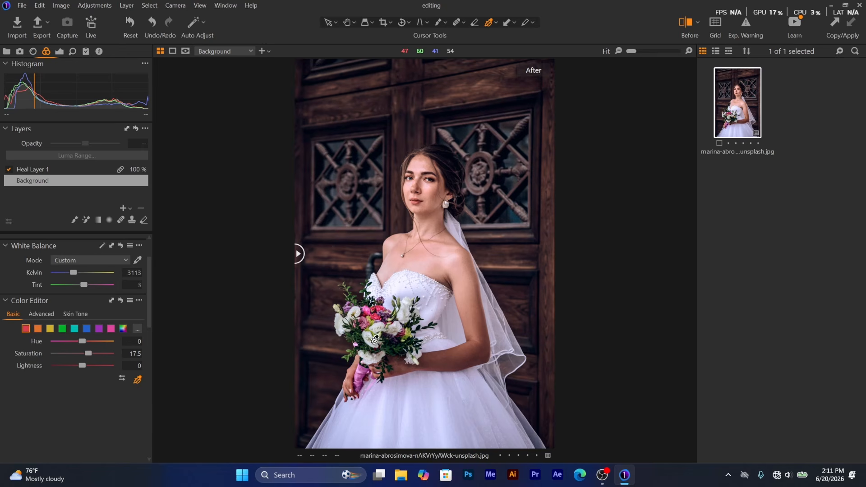
click(360, 332)
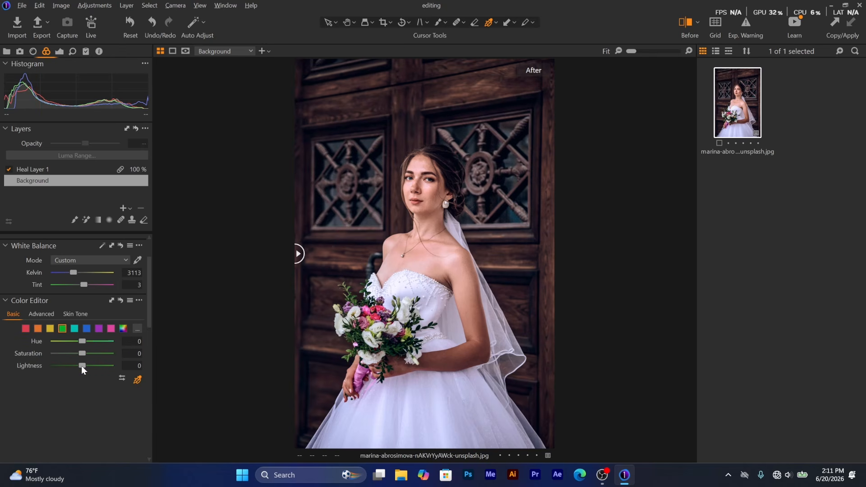
drag(82, 366, 54, 348)
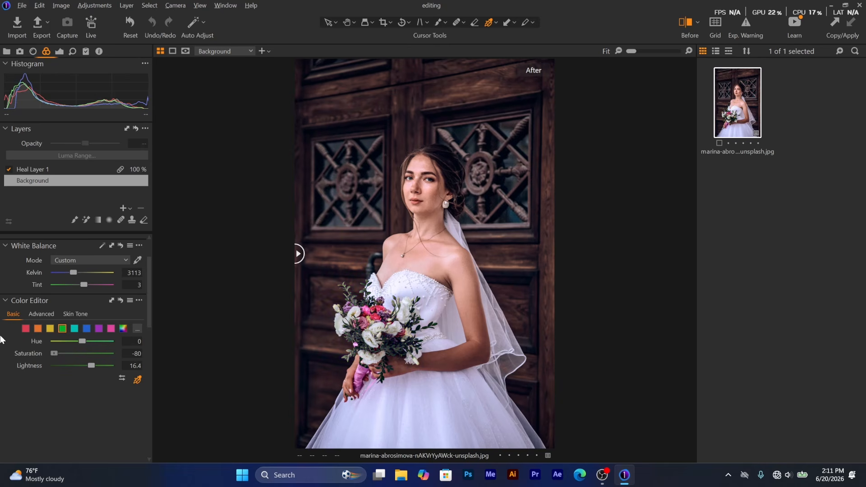
drag(0, 339, 77, 322)
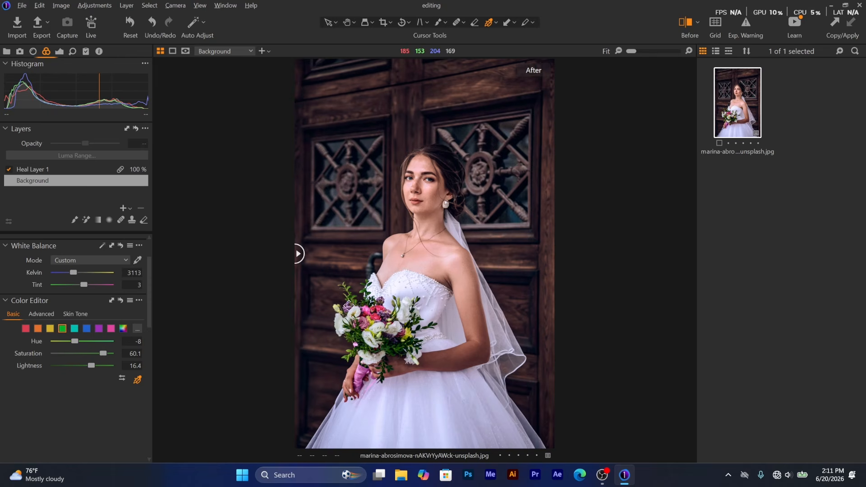
Sample the bouquet's purple, set its Saturation to -10.7 and Lightness to 11.5, and compare the photo with the original.
click(351, 304)
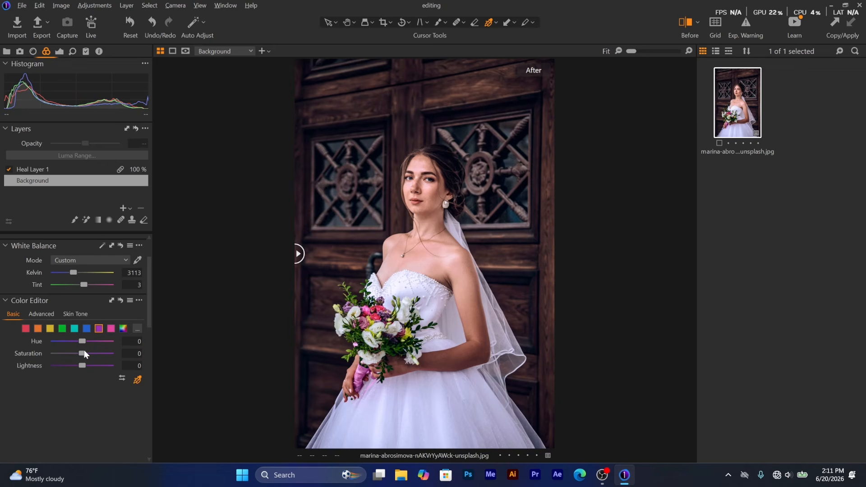
mouse_move(84, 351)
mouse_down()
mouse_move(99, 351)
mouse_move(52, 349)
mouse_move(80, 346)
mouse_move(90, 362)
mouse_up()
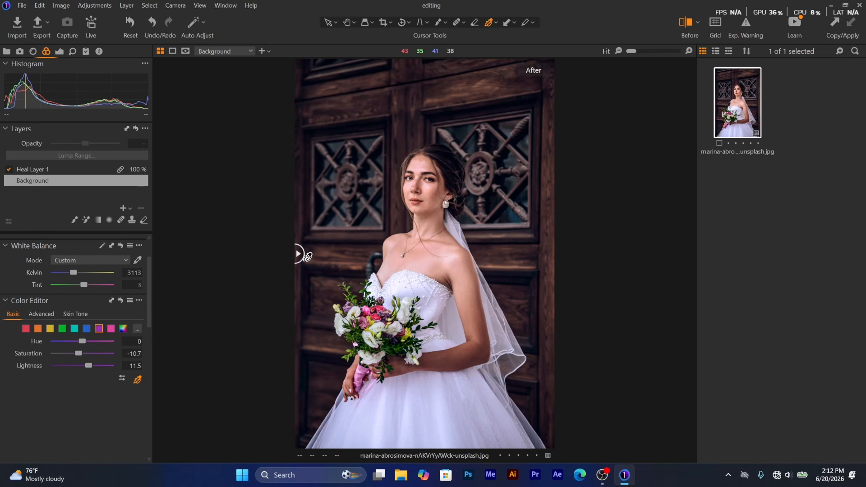
drag(299, 254, 166, 293)
Review the Color Editor's skin tone range, amount and uniformity settings.
scroll(69, 317, up, 1)
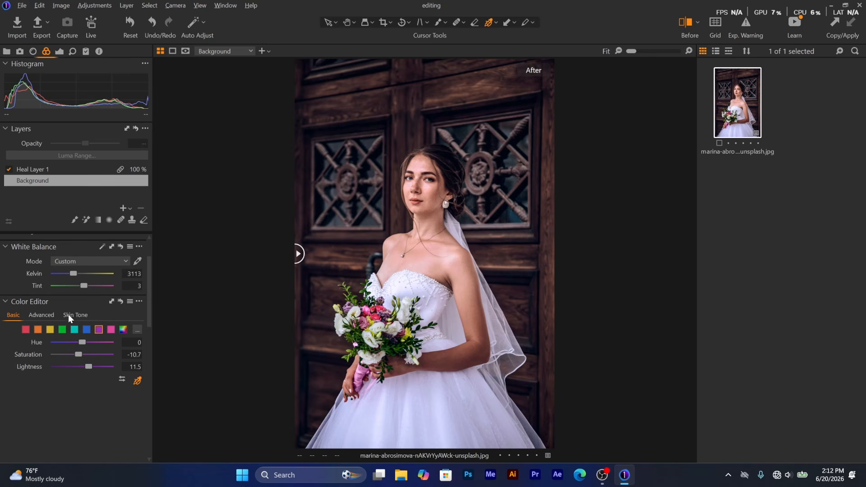
click(74, 316)
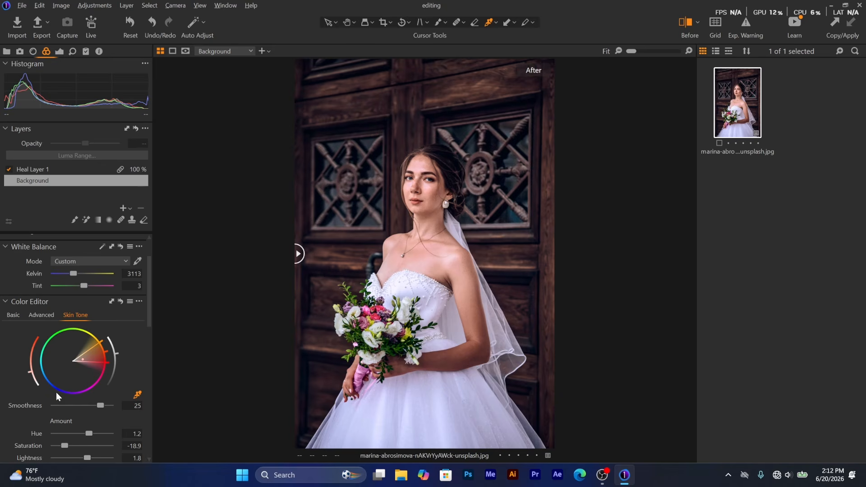
scroll(56, 392, down, 3)
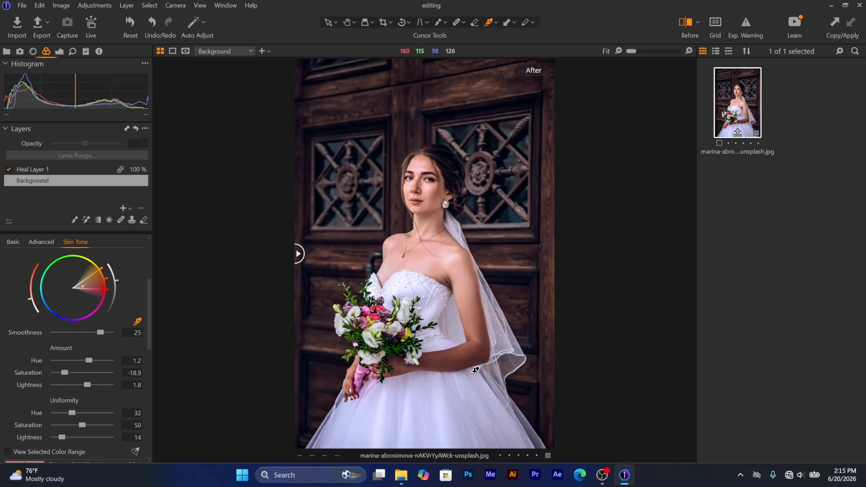
Export the portrait to the session's Output folder with the "JPEG - Full size, highest quality" recipe.
click(42, 23)
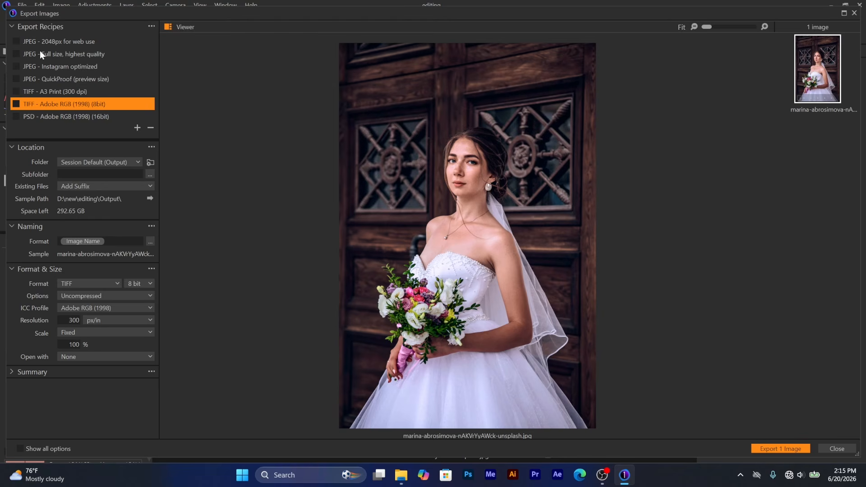
click(15, 53)
click(772, 448)
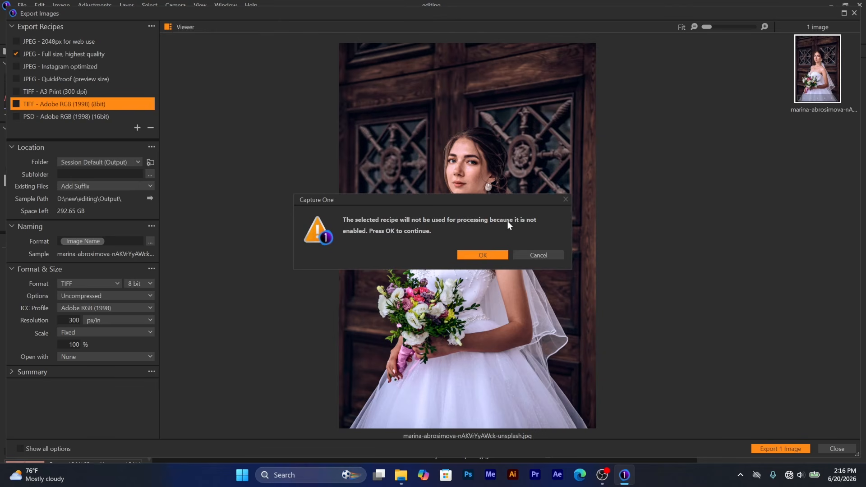
click(482, 255)
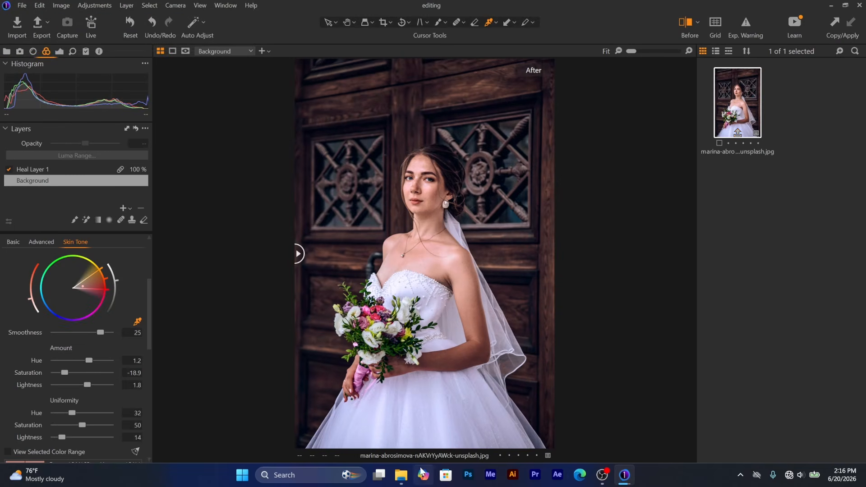
Switch to File Explorer and view the exported JPEG in the editing session's Output folder, closing the image viewer when finished.
click(403, 471)
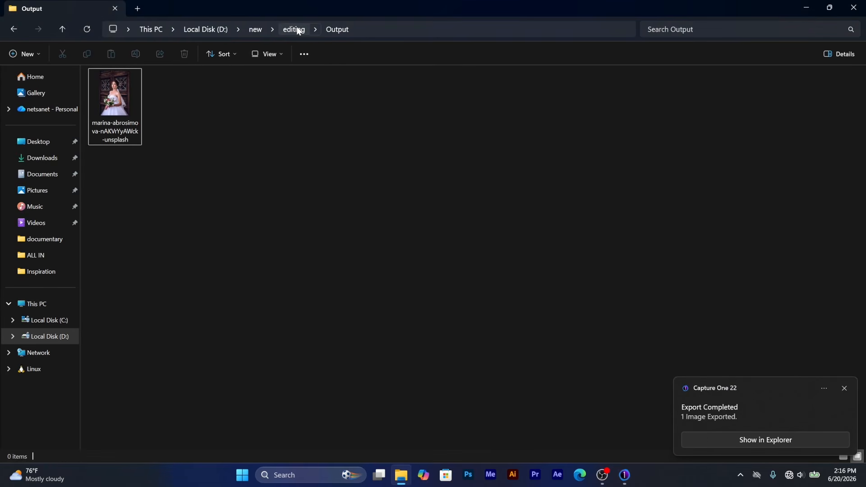
click(294, 29)
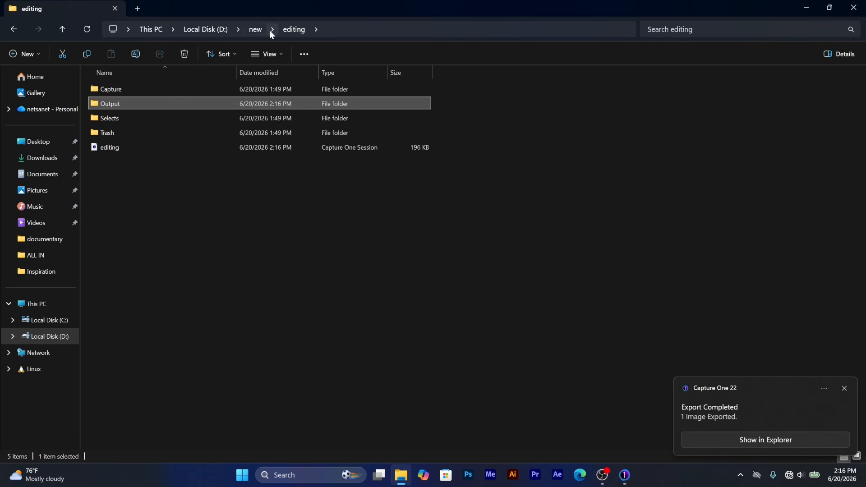
double_click(109, 105)
double_click(125, 103)
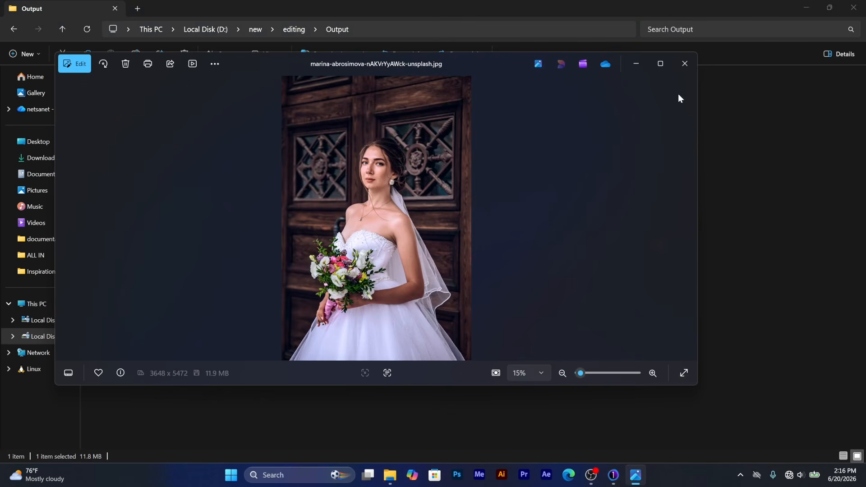
click(684, 65)
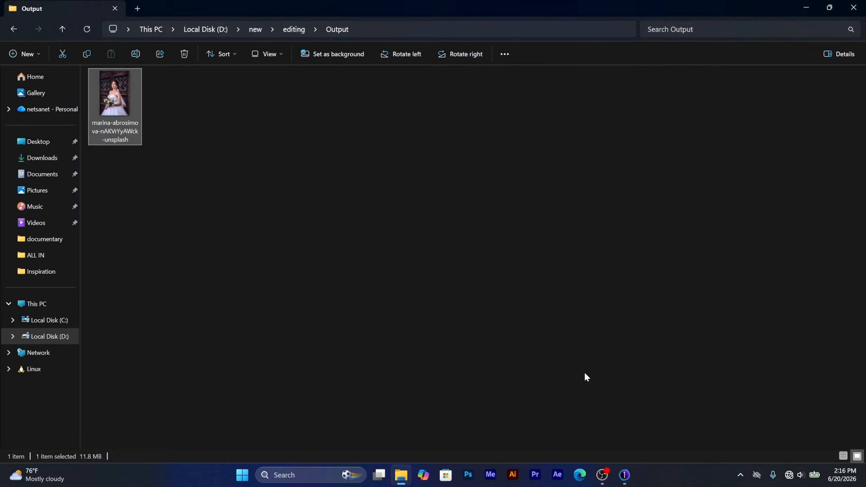
Switch back to Capture One and inspect the heal spots on Heal Layer 1, leaving the Background layer selected.
click(625, 475)
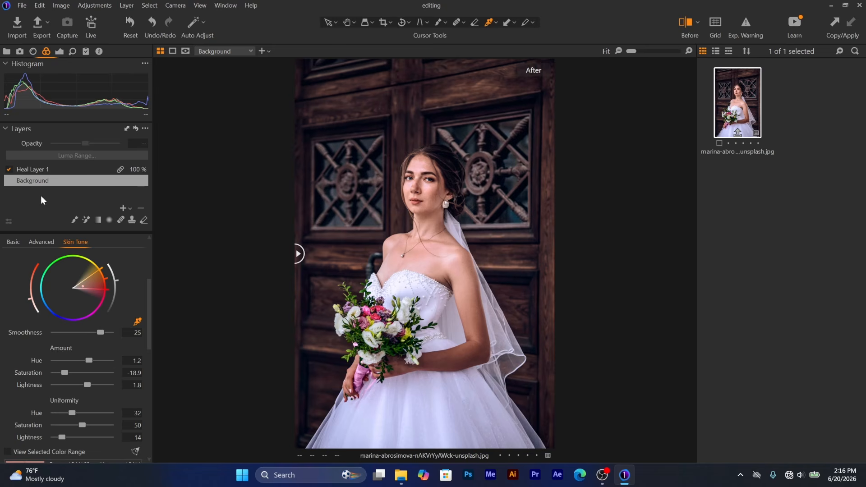
click(35, 171)
click(40, 180)
click(42, 169)
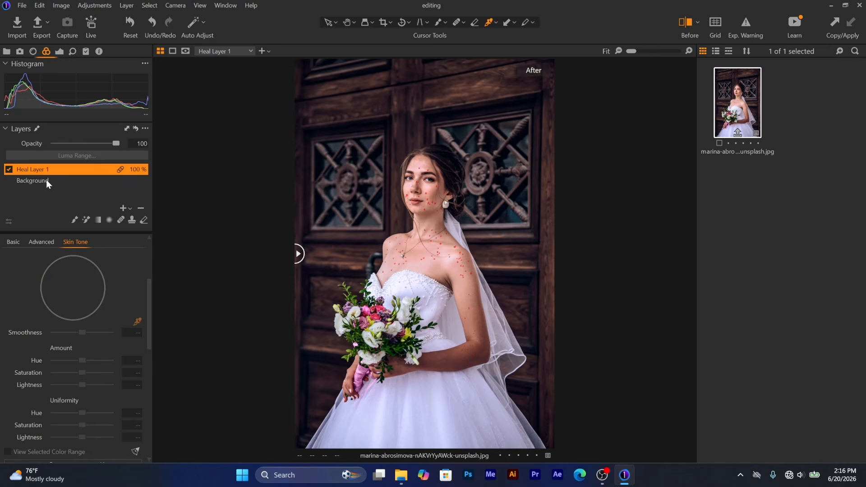
click(45, 181)
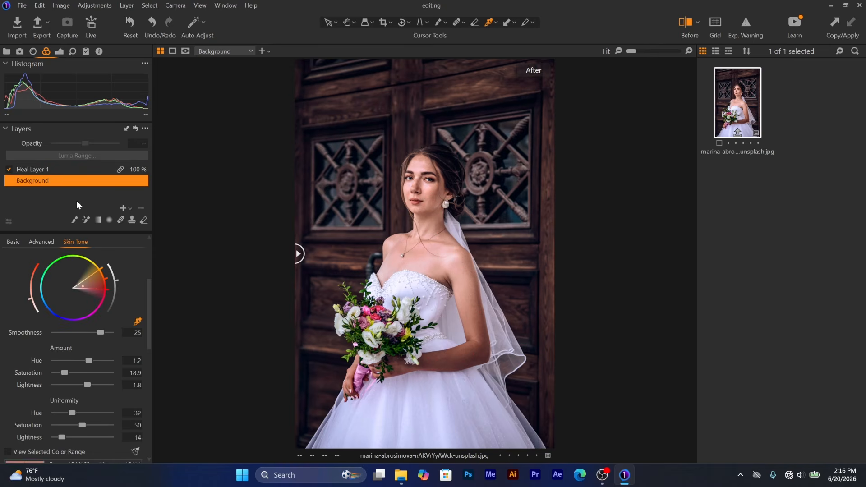
Start saving the bride portrait's adjustments as a custom style, keeping the preselected exposure, levels, curve and color settings.
click(93, 6)
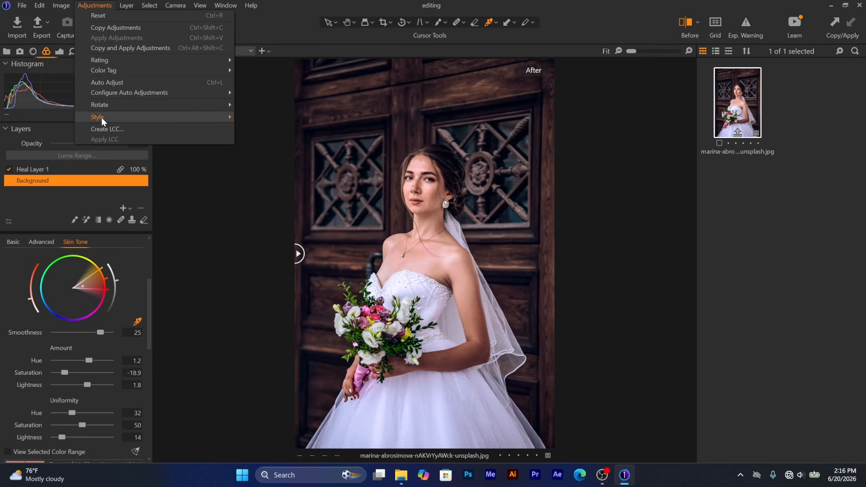
mouse_move(102, 118)
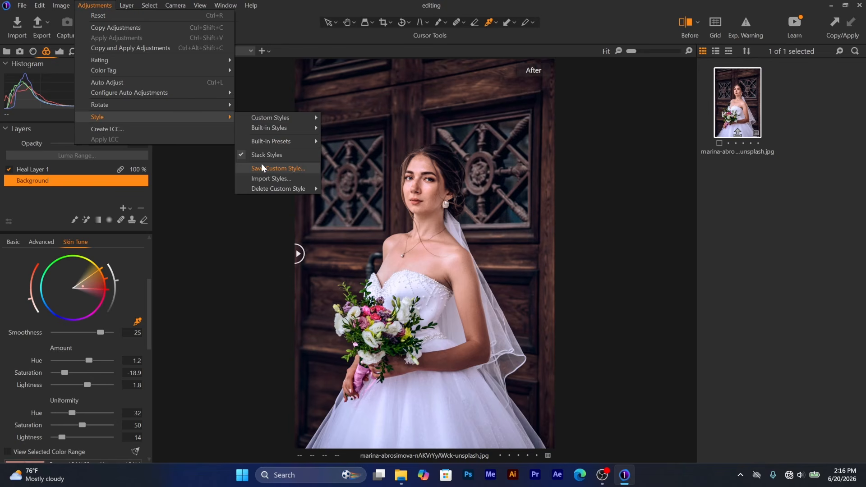
click(276, 168)
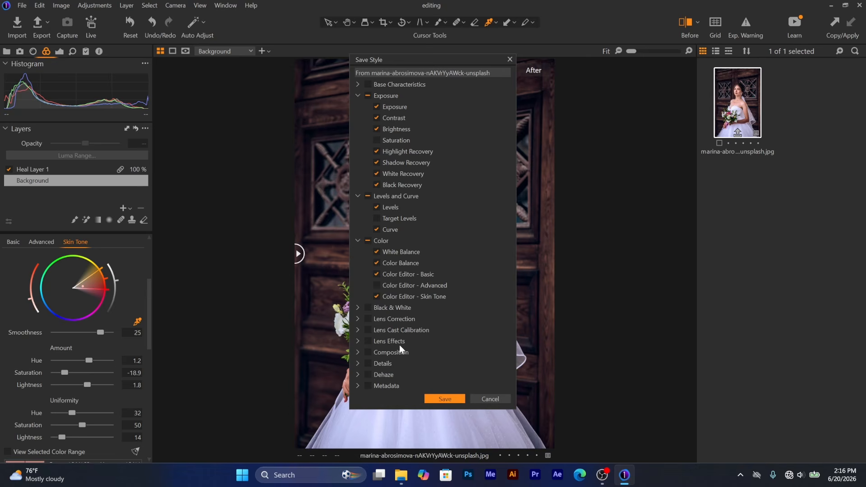
click(444, 400)
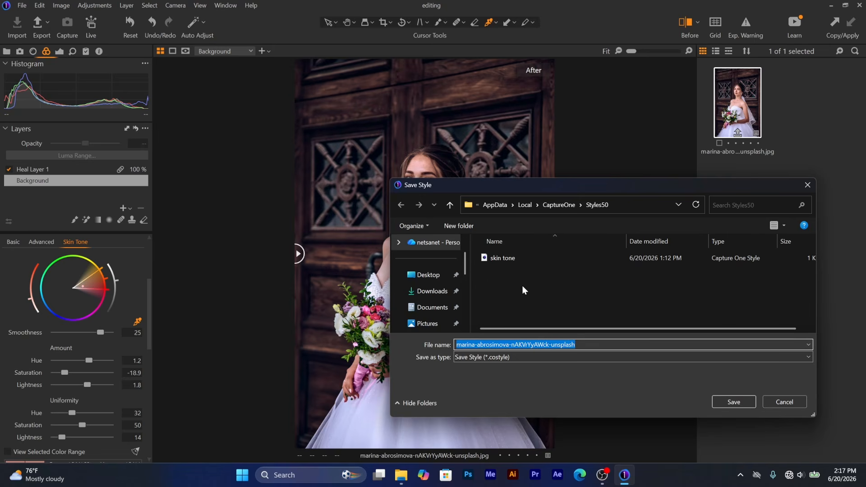
Choose the D:\new\editing folder as the save location for the style file.
scroll(514, 299, down, 1)
scroll(407, 307, down, 3)
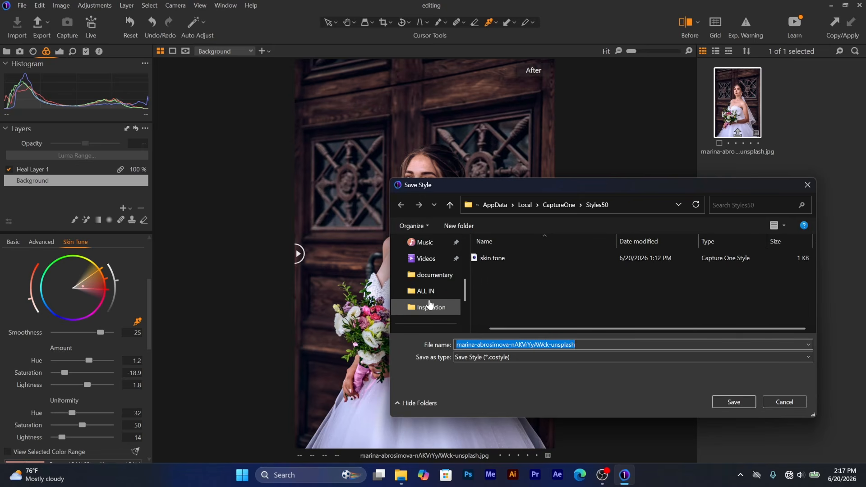
scroll(459, 291, down, 3)
click(452, 291)
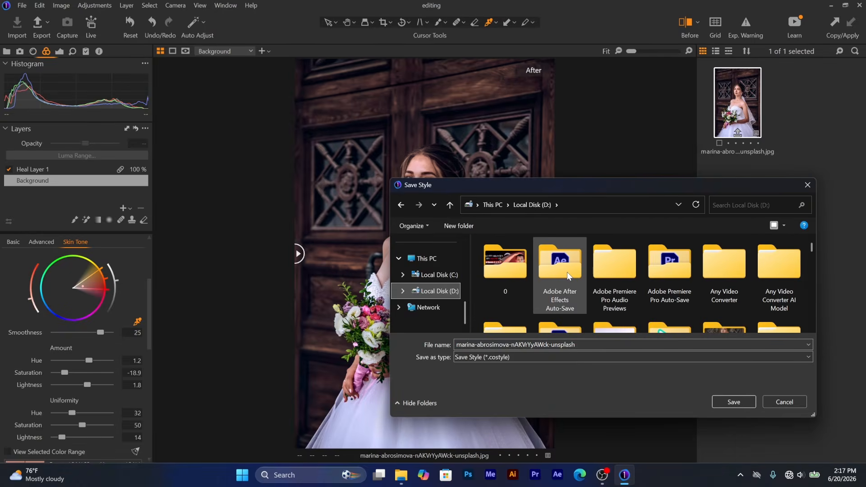
scroll(568, 276, down, 2)
click(714, 302)
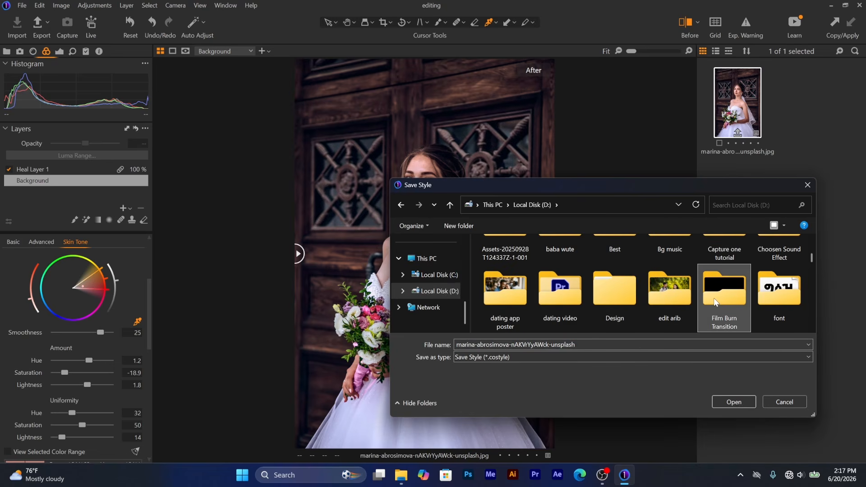
scroll(713, 298, down, 3)
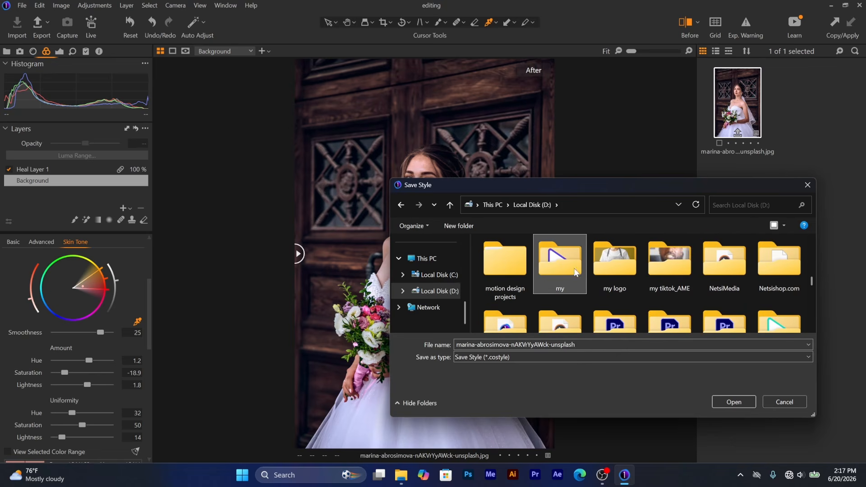
scroll(616, 302, down, 1)
double_click(504, 291)
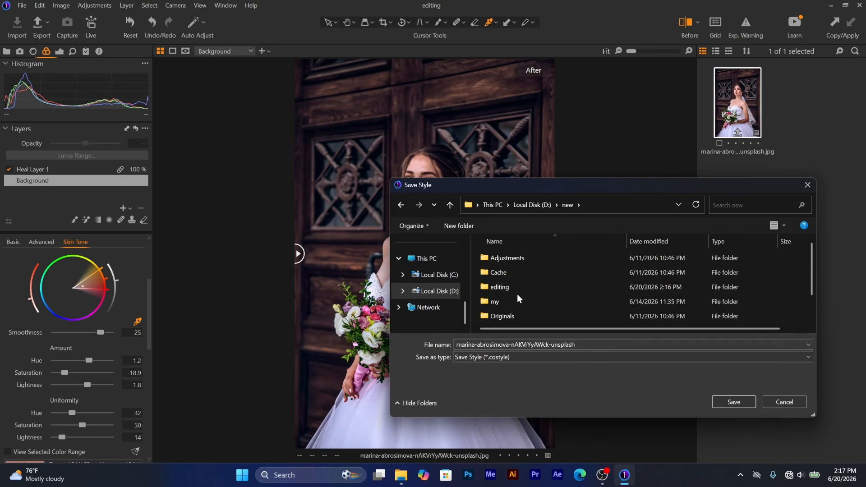
double_click(511, 287)
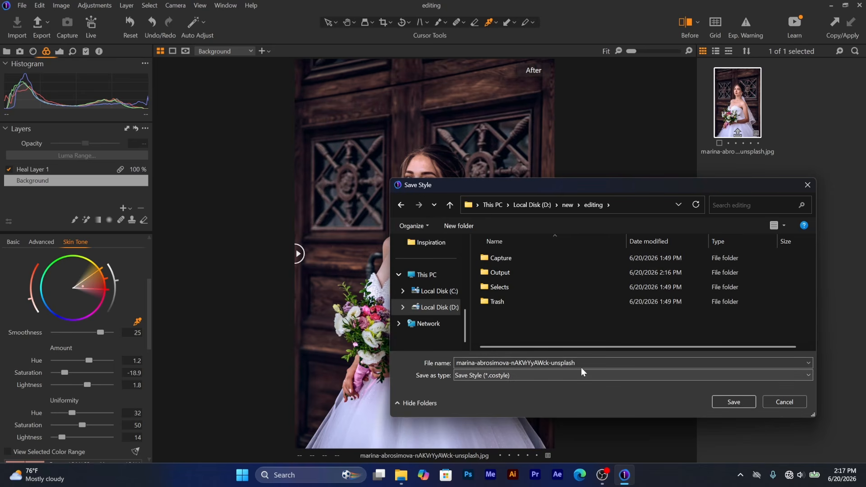
Name the style file mypreset and save it, accepting the location outside the recommended path.
click(592, 363)
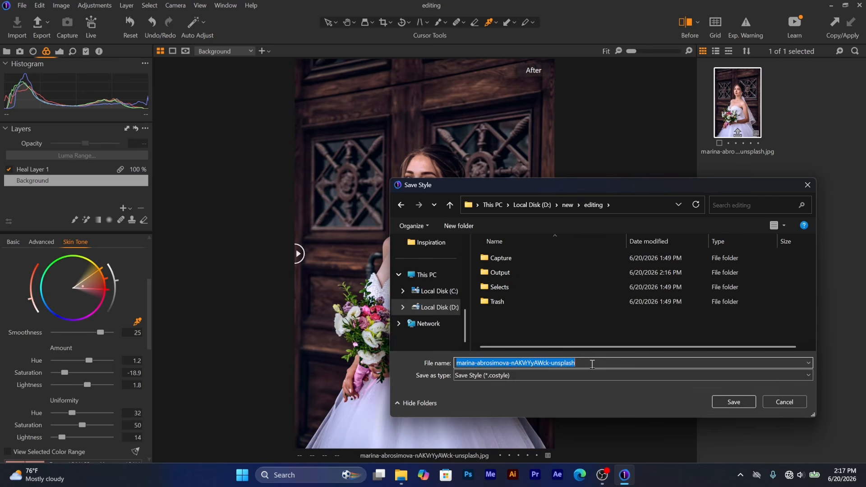
text(my )
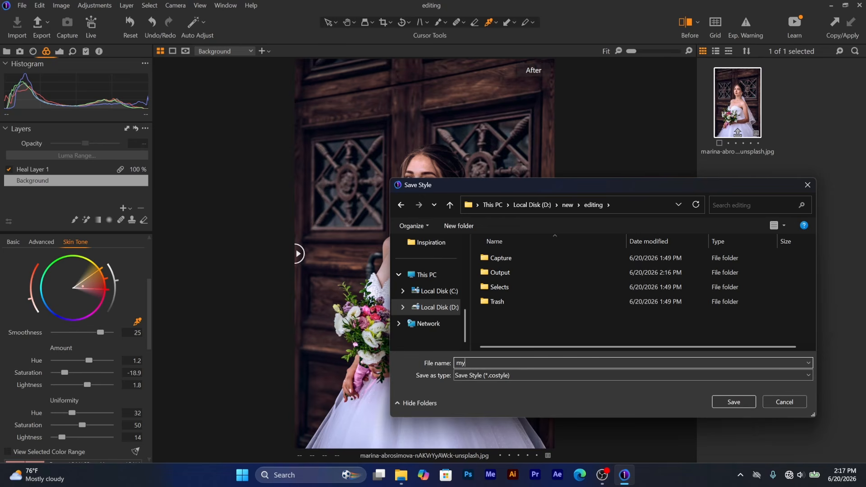
text(preset)
click(745, 400)
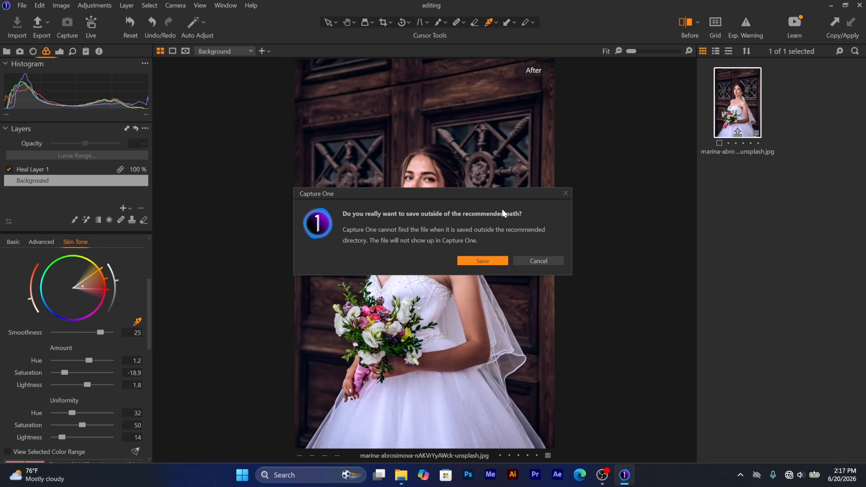
click(483, 261)
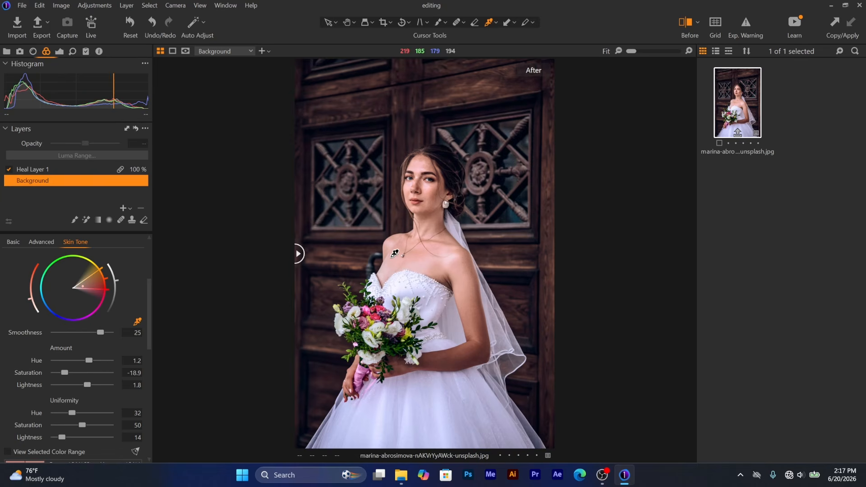
Import the close-up face portrait from the Capture one tutorial folder on Local Disk (D:) into the session's Capture Folder.
click(14, 21)
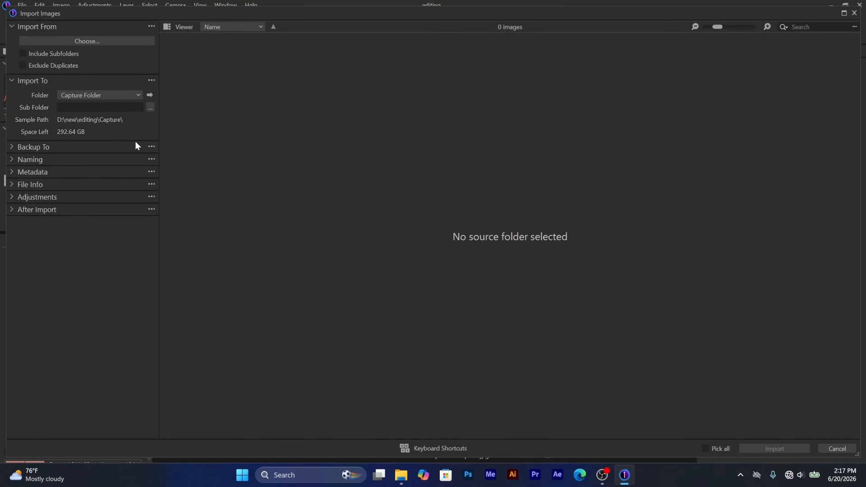
click(88, 41)
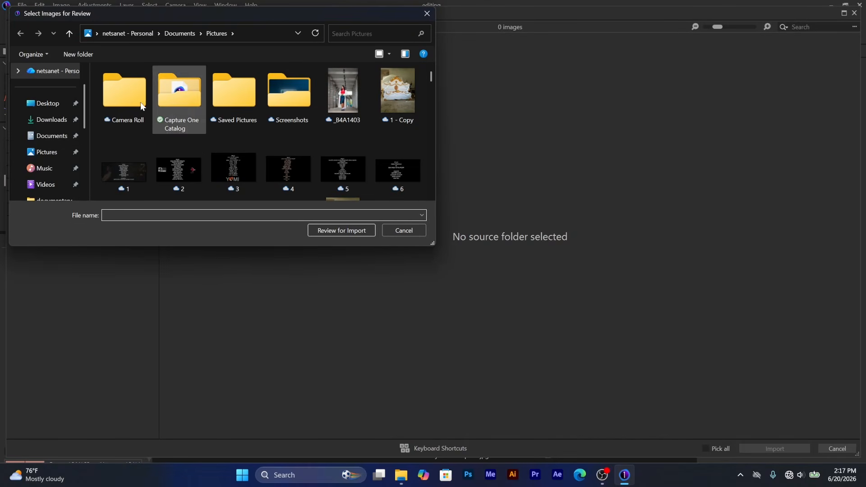
scroll(43, 161, down, 2)
scroll(43, 161, down, 3)
click(59, 136)
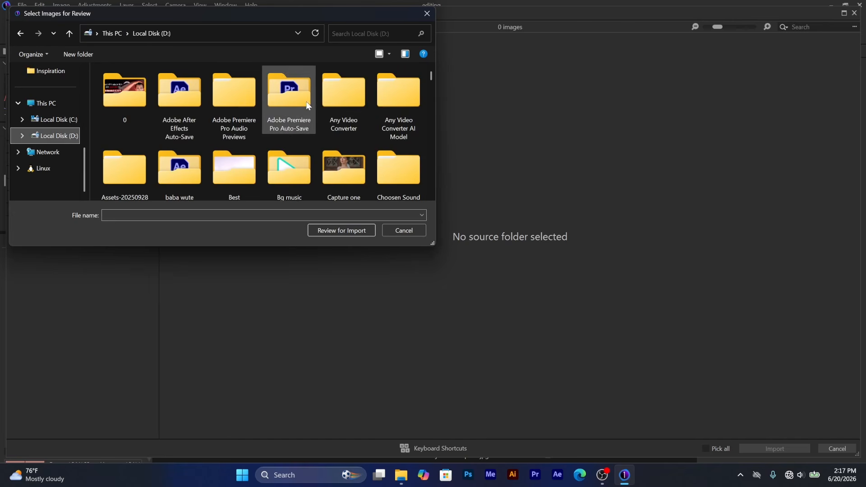
double_click(343, 173)
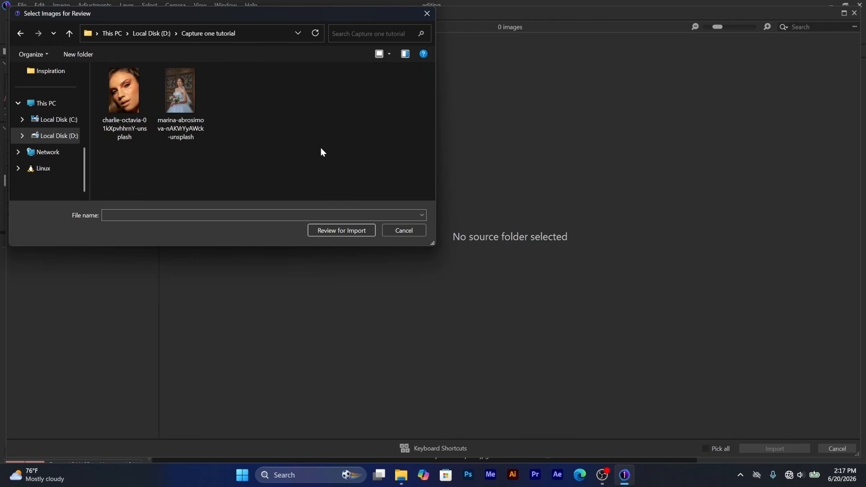
click(125, 91)
click(345, 230)
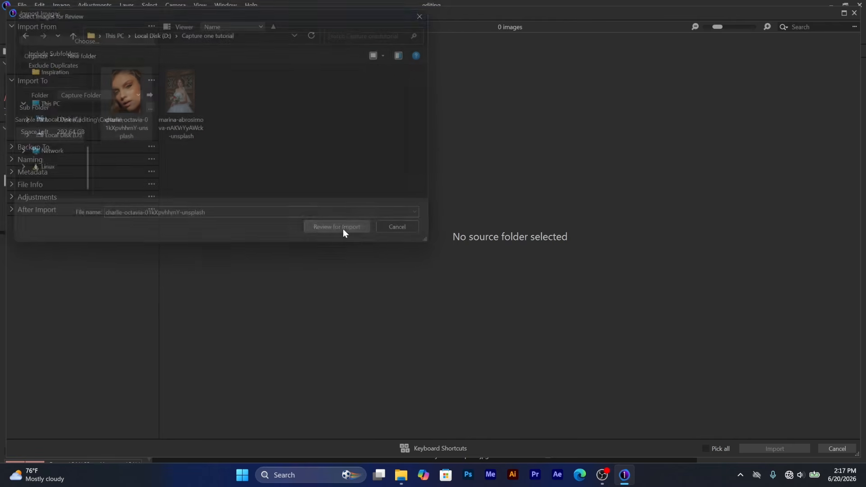
click(252, 125)
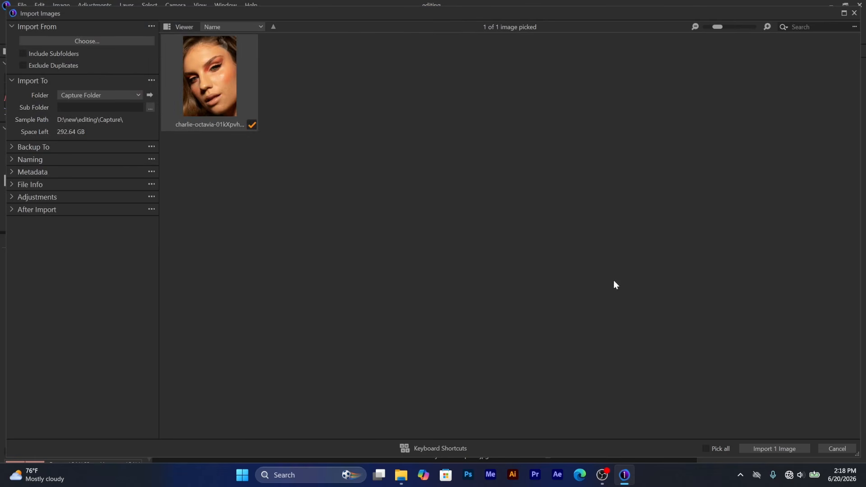
click(772, 449)
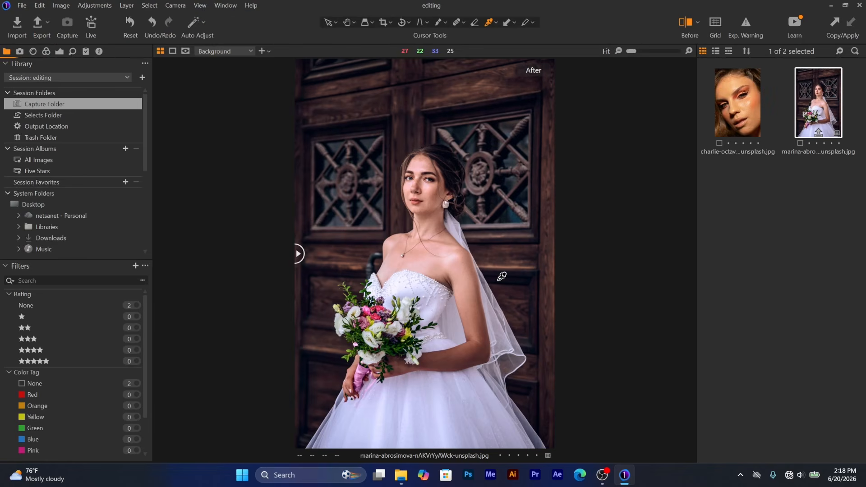
Select the close-up face portrait and import the mypreset style file from the D:\new\editing folder.
click(740, 102)
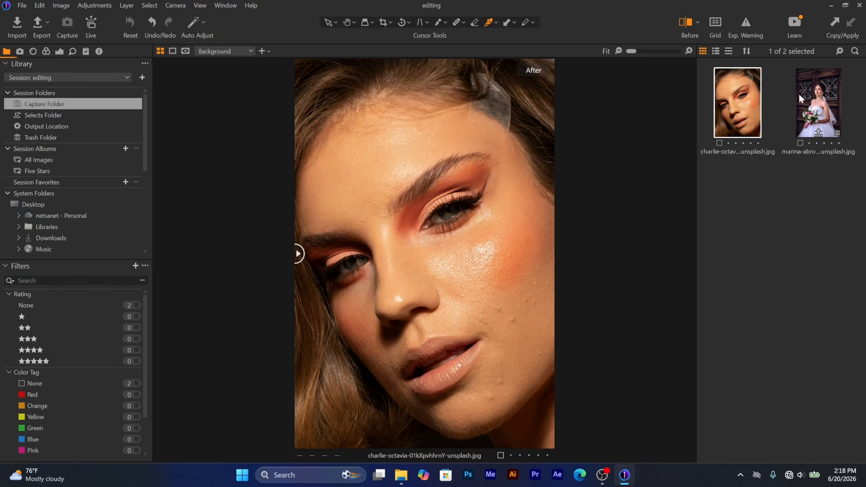
click(96, 6)
mouse_move(103, 118)
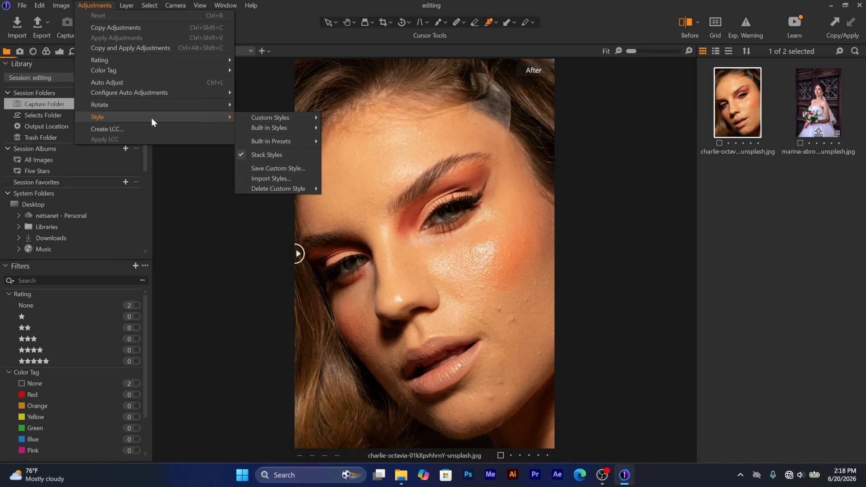
click(277, 179)
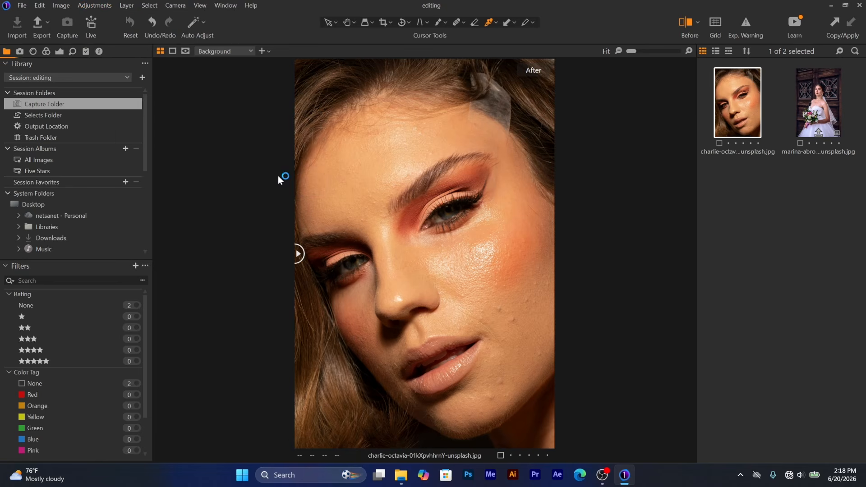
click(503, 317)
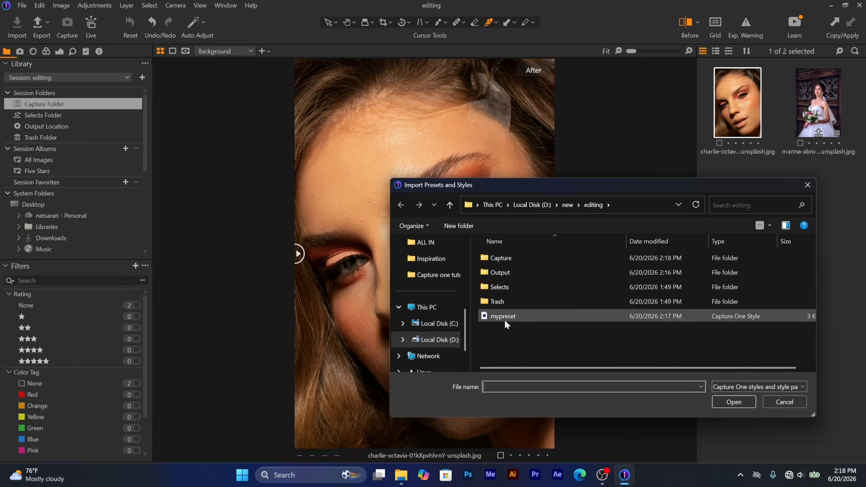
double_click(521, 316)
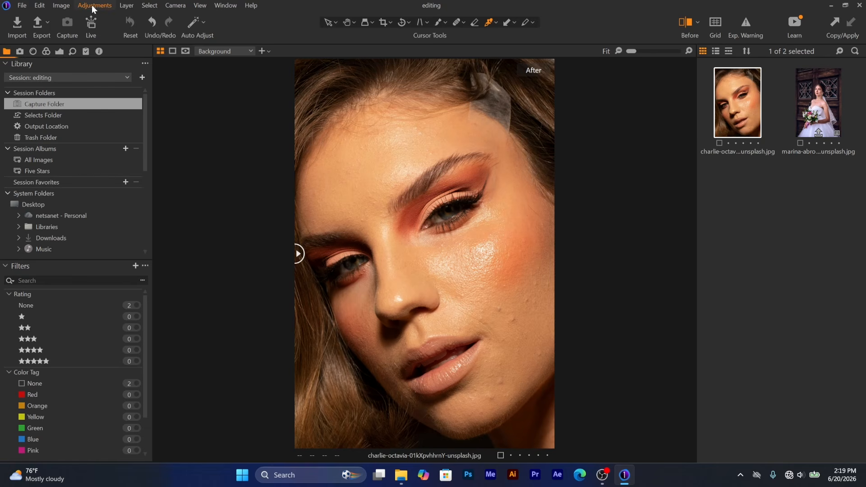
Import the mypreset style file from the editing folder once more.
click(93, 5)
mouse_move(103, 116)
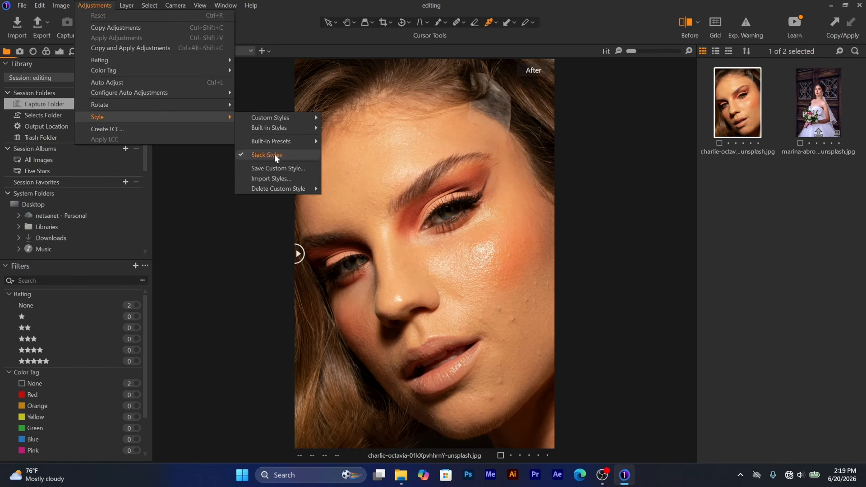
click(270, 178)
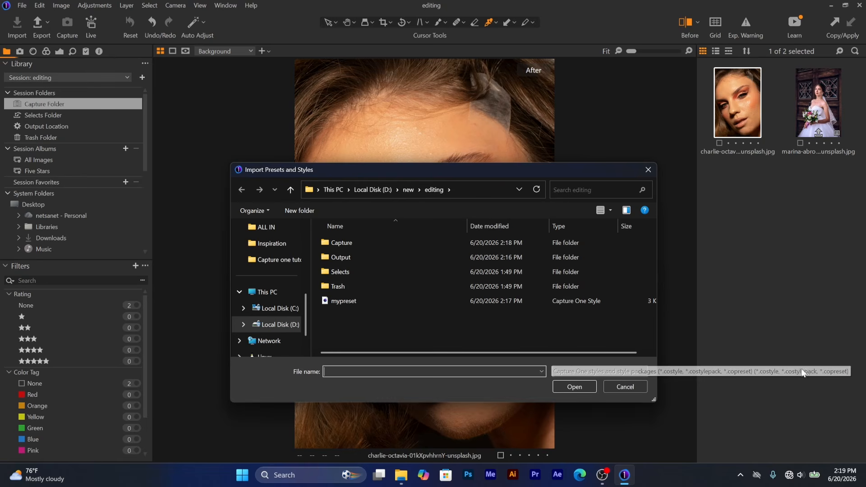
click(355, 301)
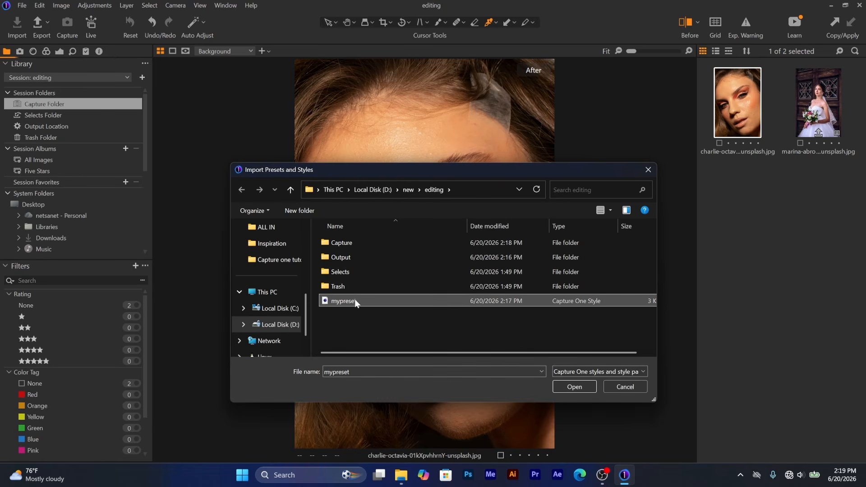
click(574, 386)
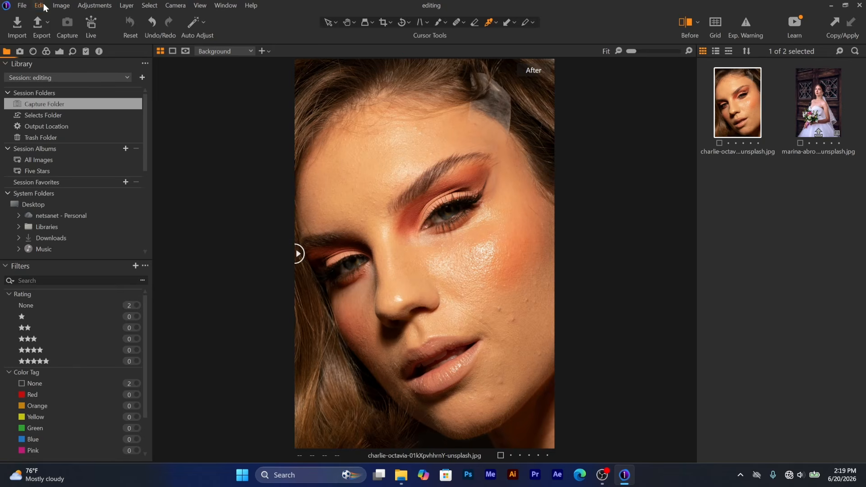
Apply the mypreset custom style to the close-up face portrait.
click(97, 7)
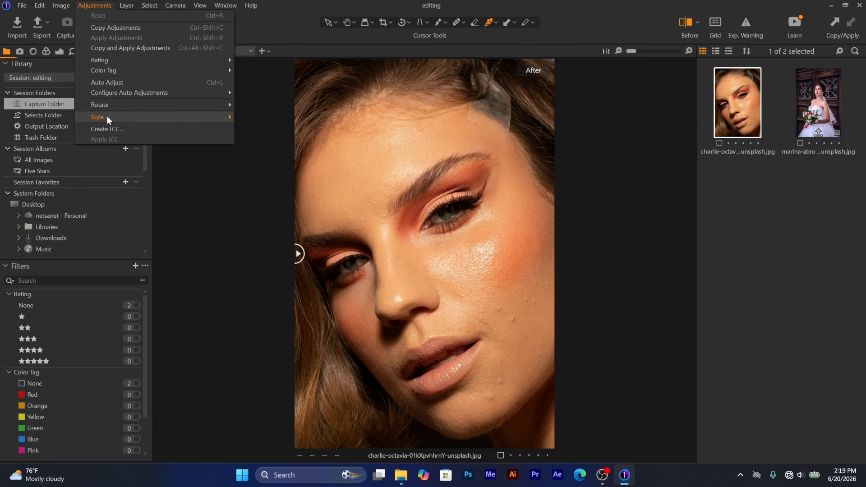
mouse_move(107, 116)
mouse_move(281, 120)
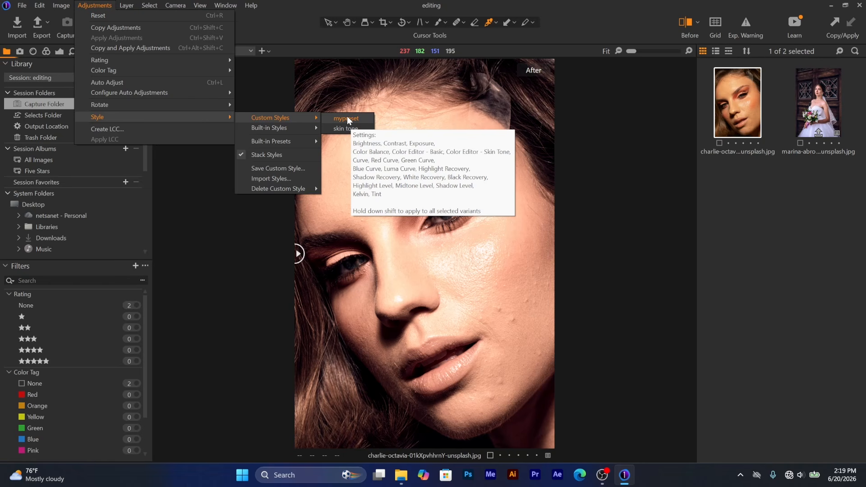
click(347, 118)
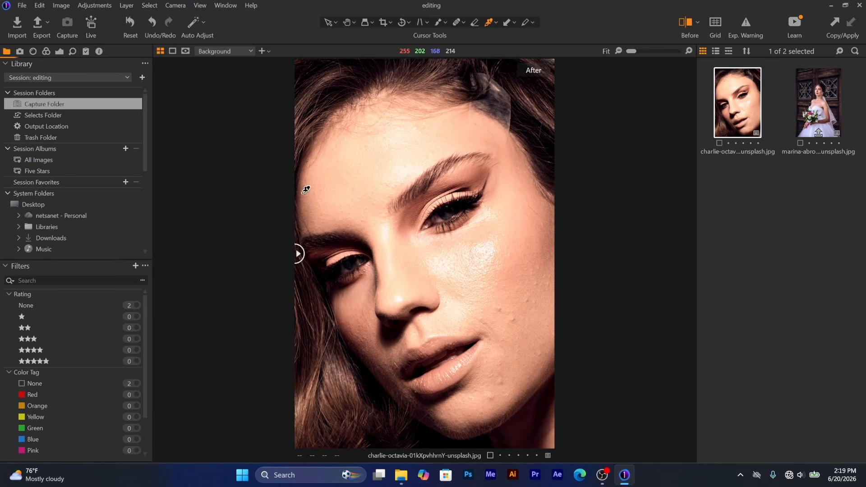
Set the close-up portrait's Exposure to -0.19, and its High Dynamic Range Highlight to -1 and Black to 61.
click(59, 53)
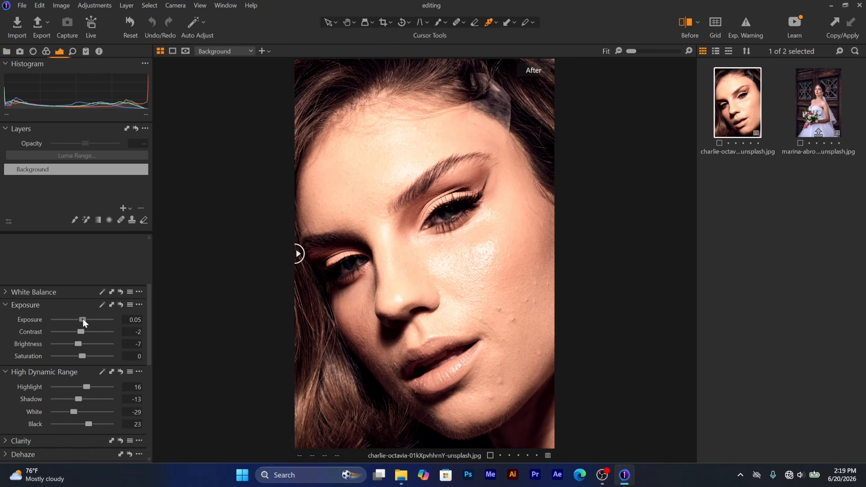
drag(82, 318, 81, 319)
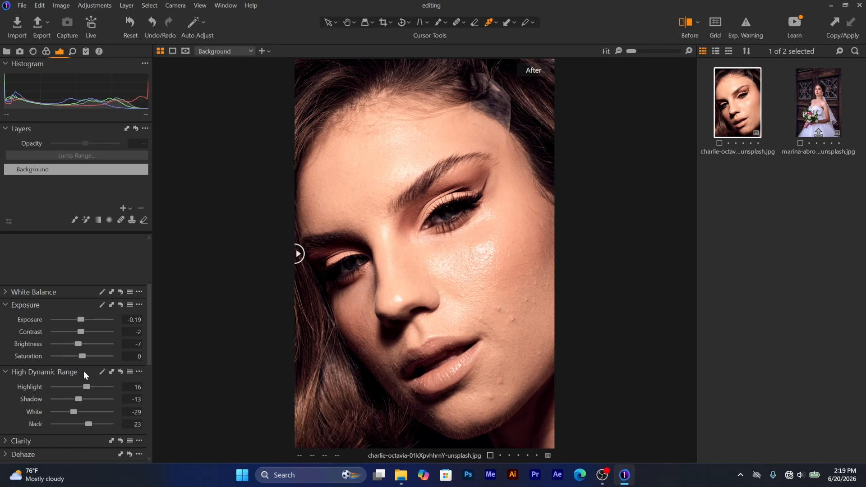
scroll(83, 371, down, 1)
drag(86, 363, 82, 362)
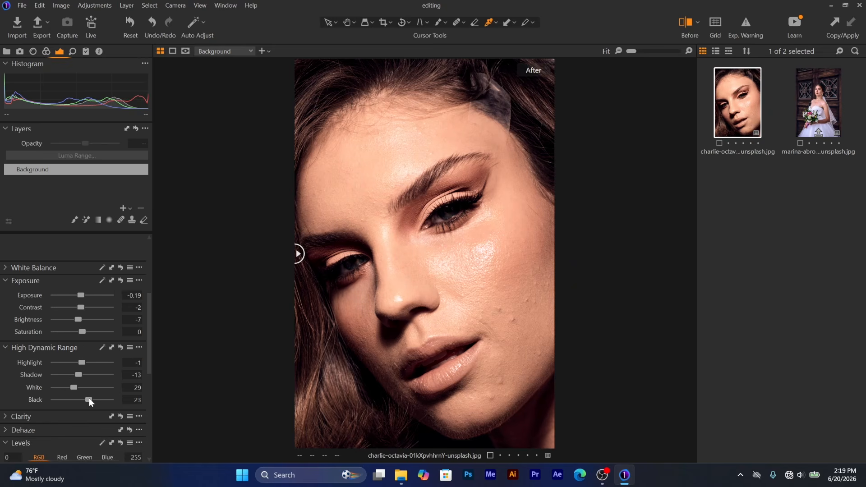
drag(89, 398, 100, 392)
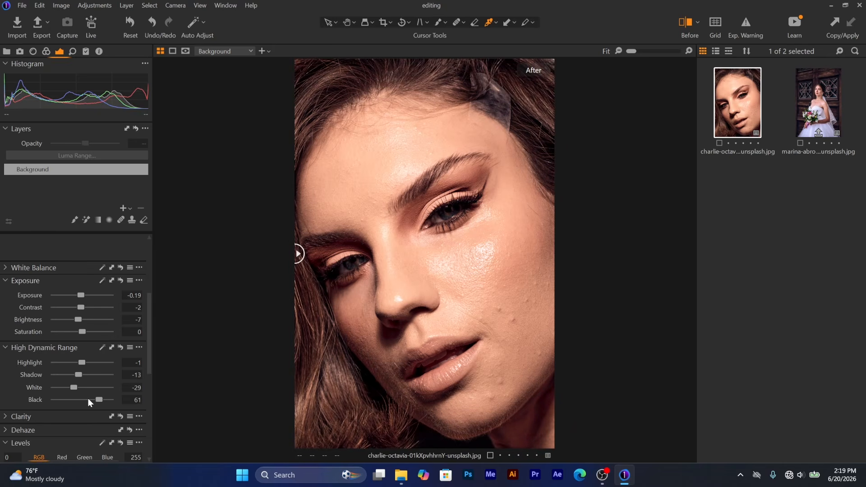
Move the before/after divider fully across the close-up portrait to compare the graded result with the unedited image.
scroll(88, 399, down, 3)
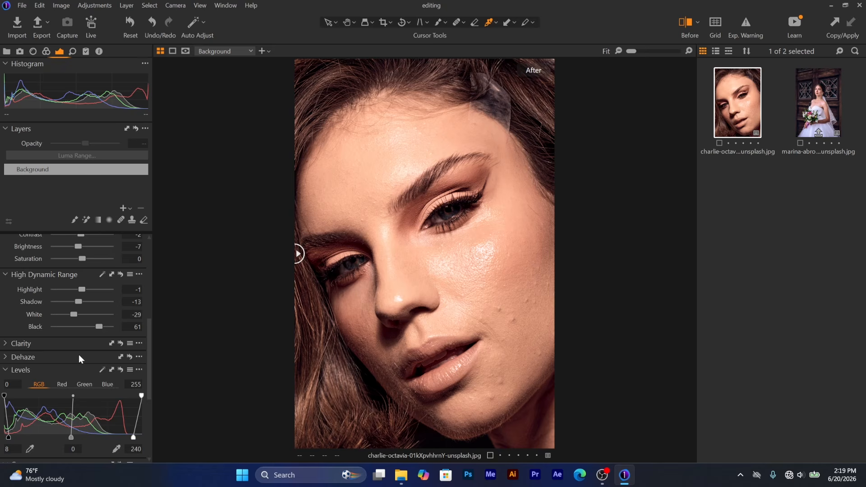
click(298, 254)
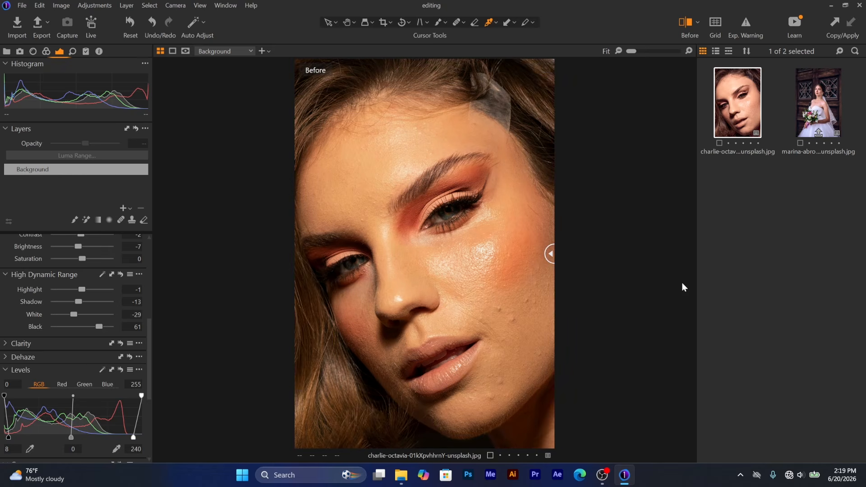
drag(550, 254, 671, 311)
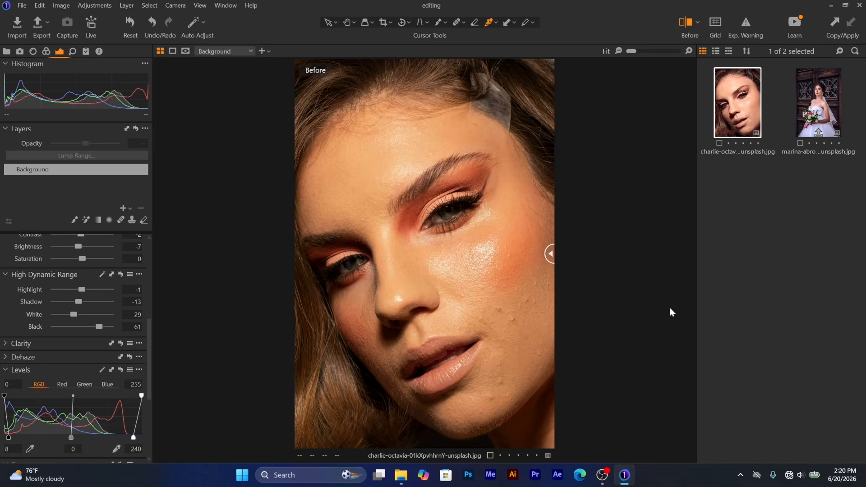